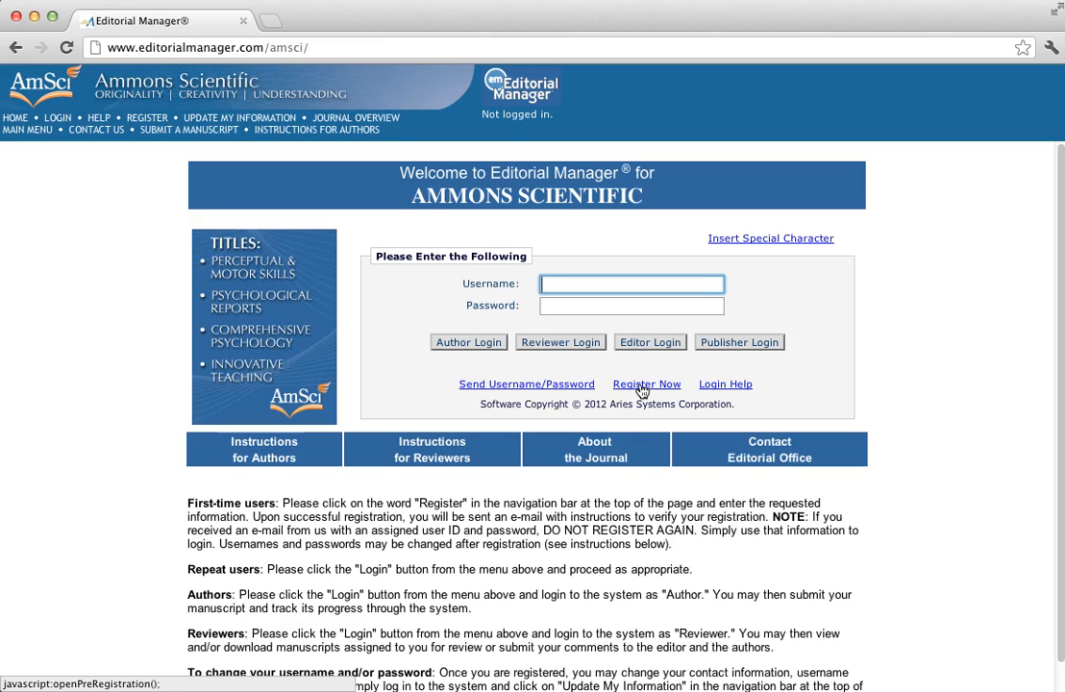
# Log in to Editorial Manager as an author with the tutorial account's username and password
pyautogui.click(642, 390)
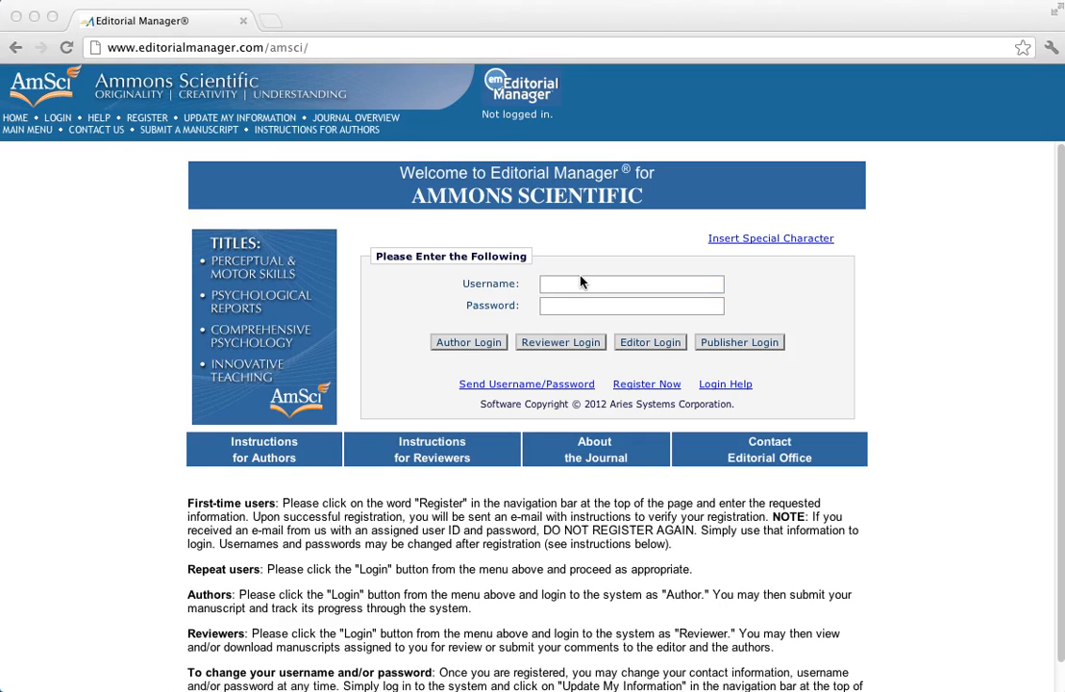
pyautogui.click(580, 283)
pyautogui.write('Mgm-tutorial')
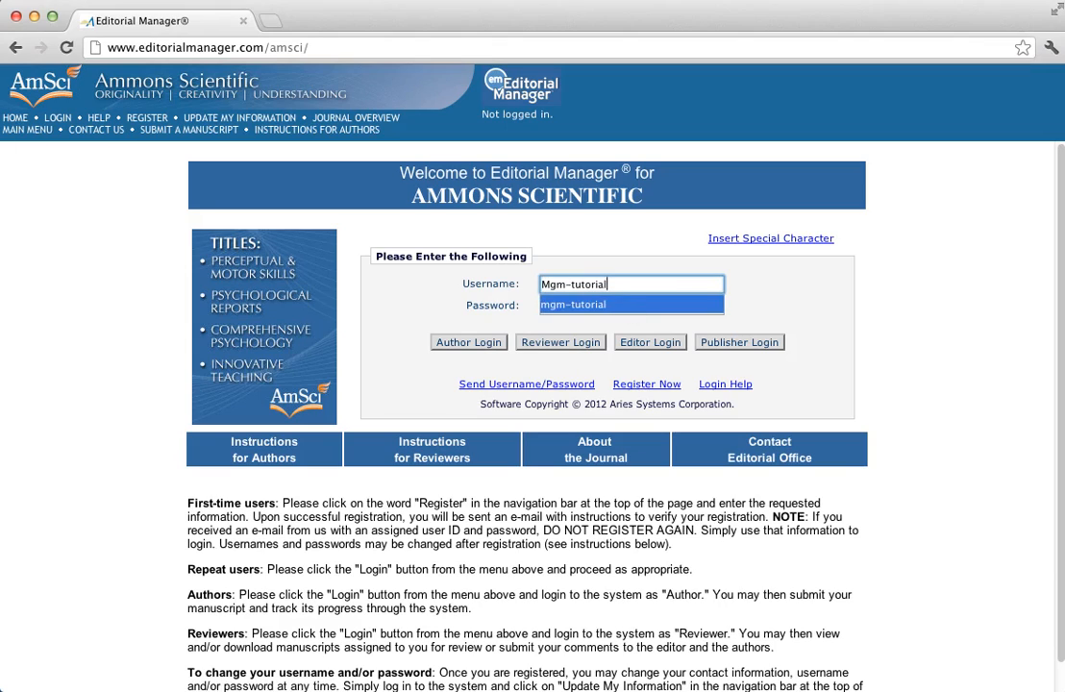
pyautogui.press('super+Tab')
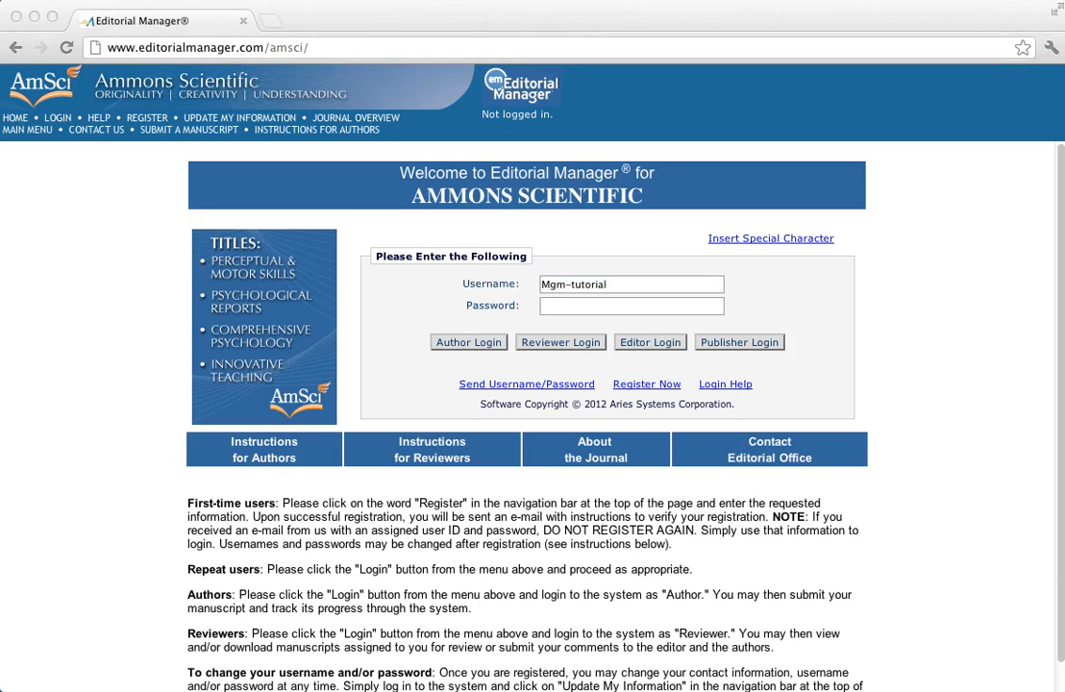
pyautogui.press('super+Tab')
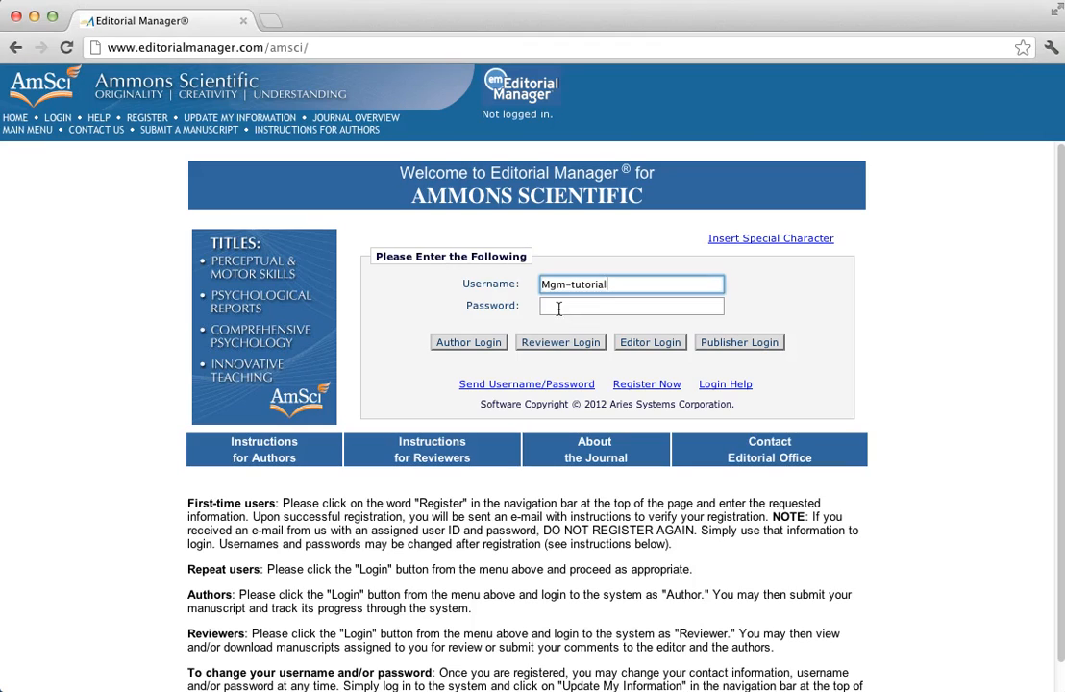
pyautogui.click(558, 308)
pyautogui.write('••••••••••')
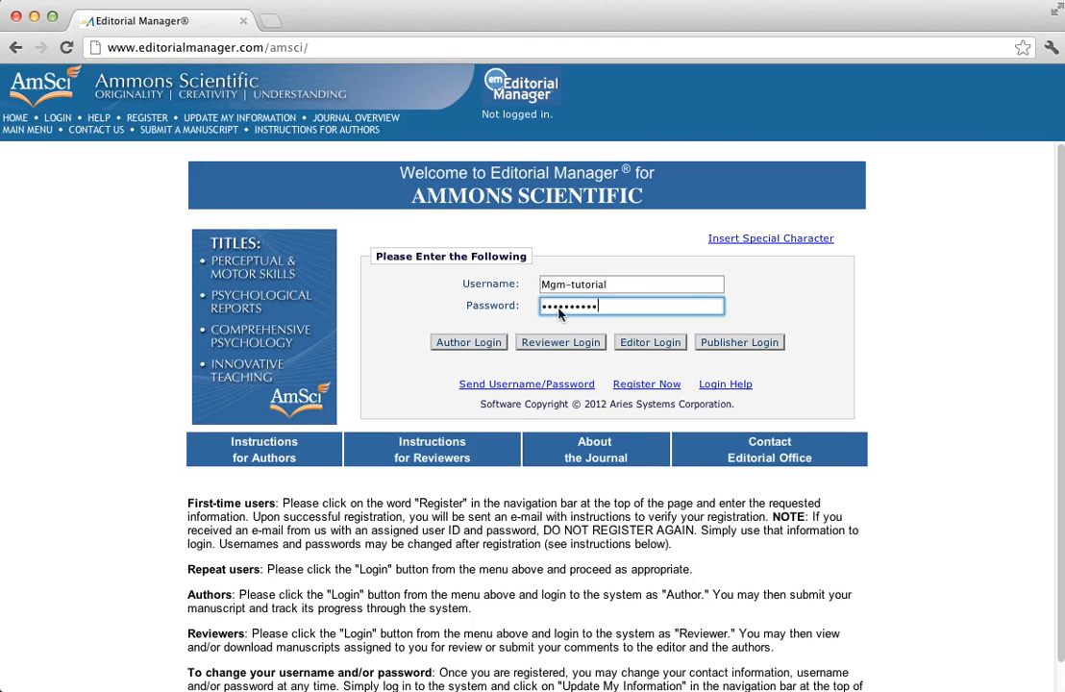
pyautogui.click(458, 344)
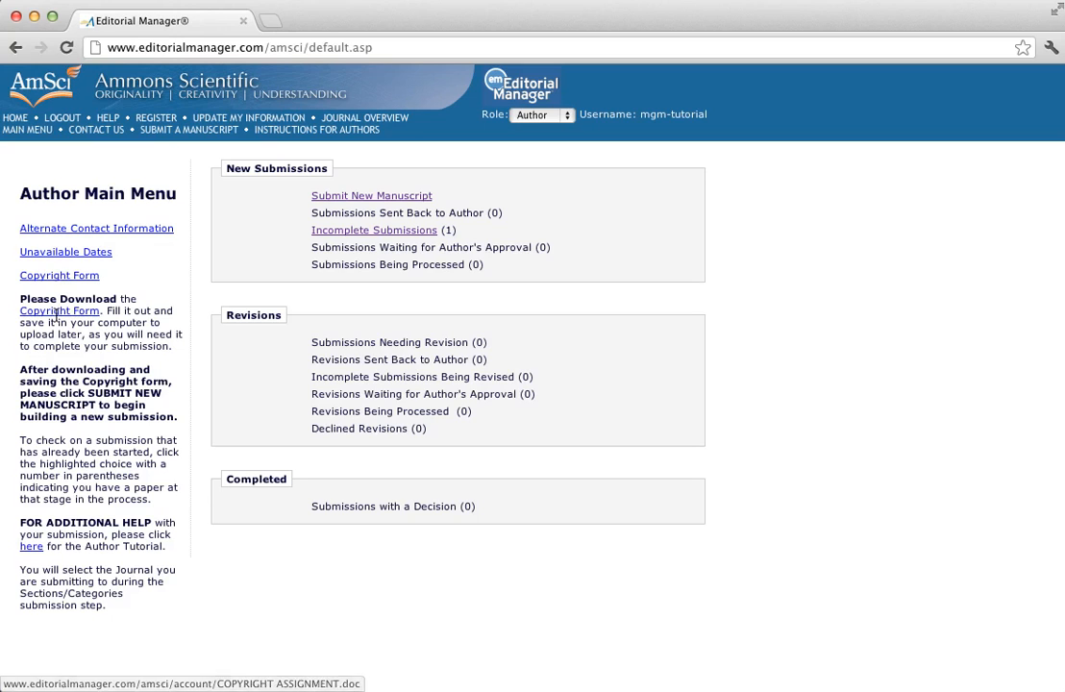
# Download the Copyright Assignment form and read through it in Word
pyautogui.click(59, 276)
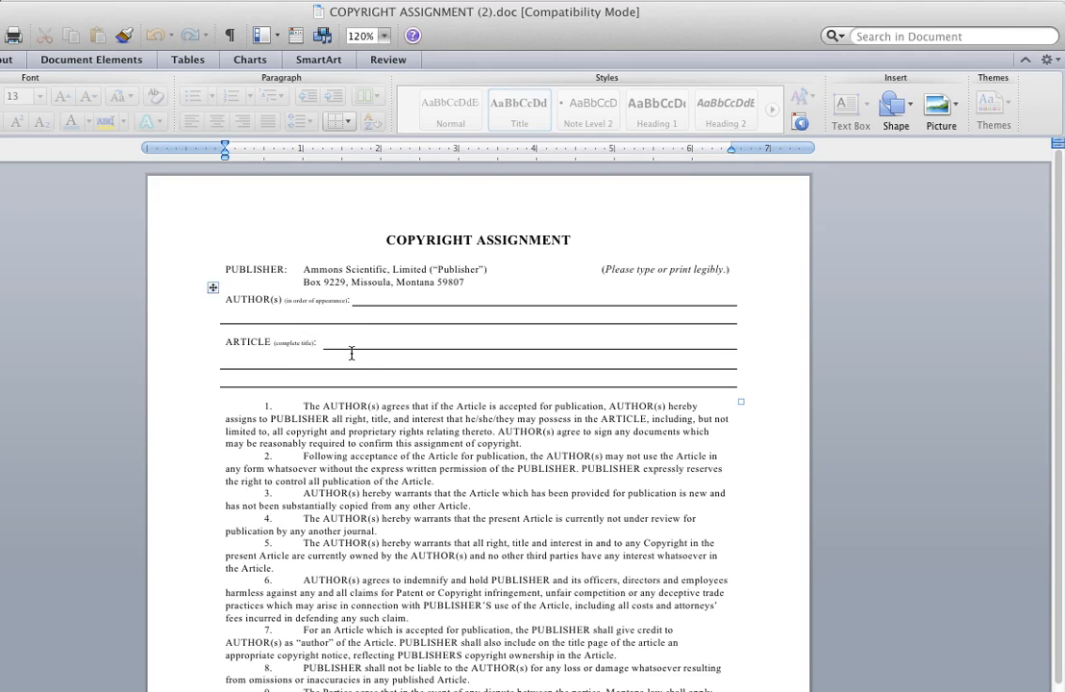
pyautogui.moveTo(518, 403); pyautogui.dragTo(480, 420)
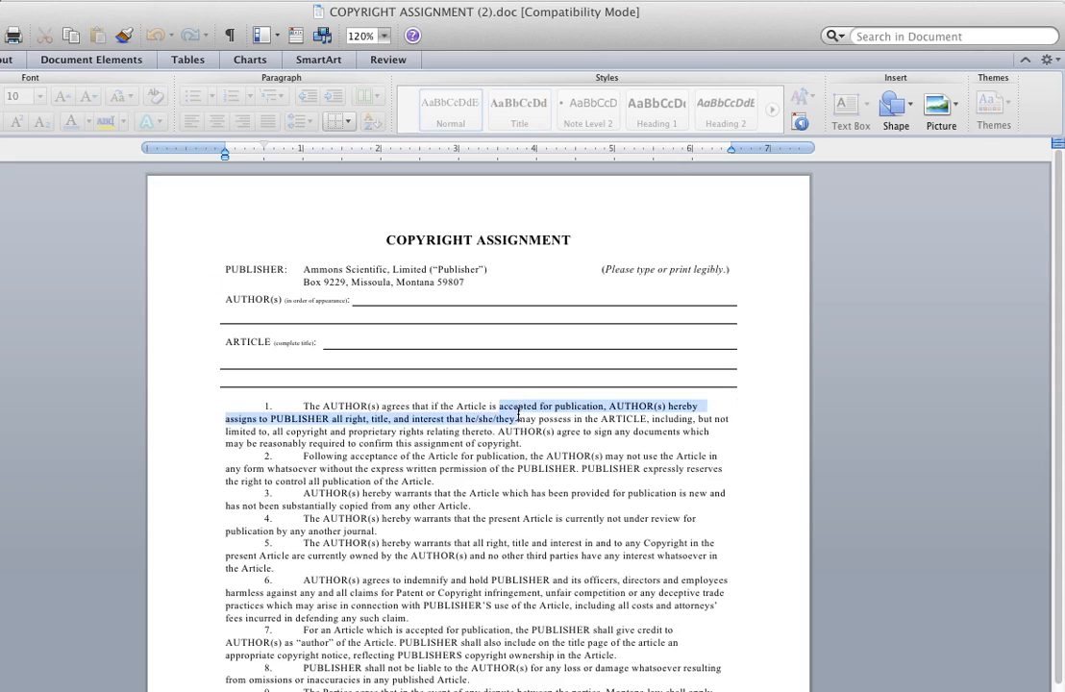
pyautogui.scroll(-1, 478, 389)
pyautogui.scroll(-4, 478, 389)
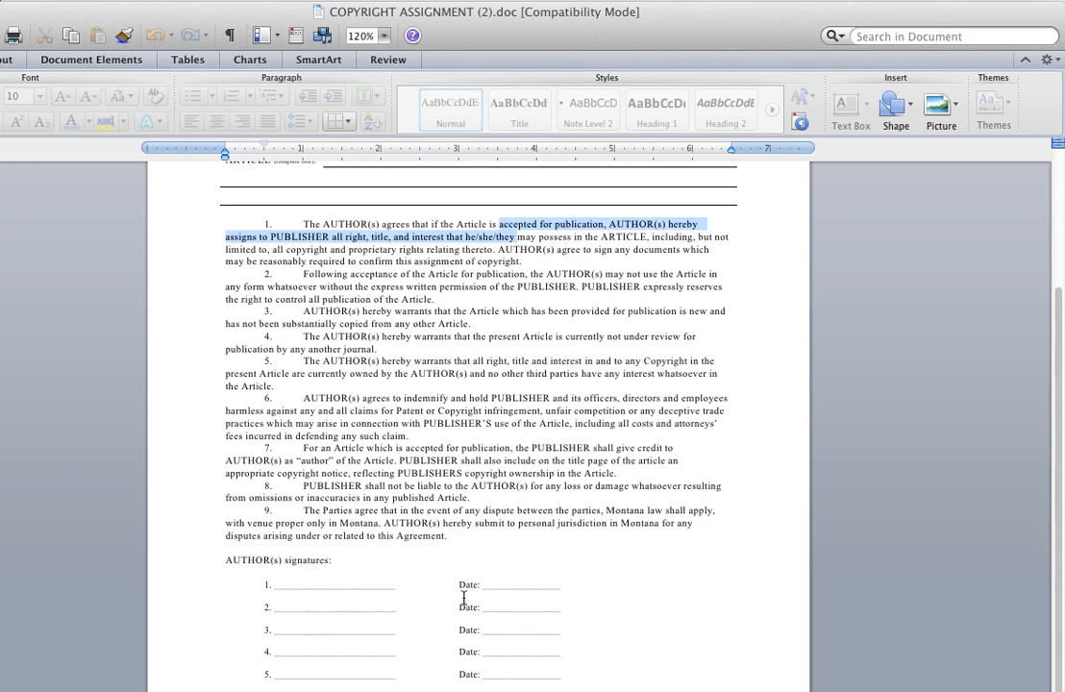
pyautogui.scroll(5, 492, 603)
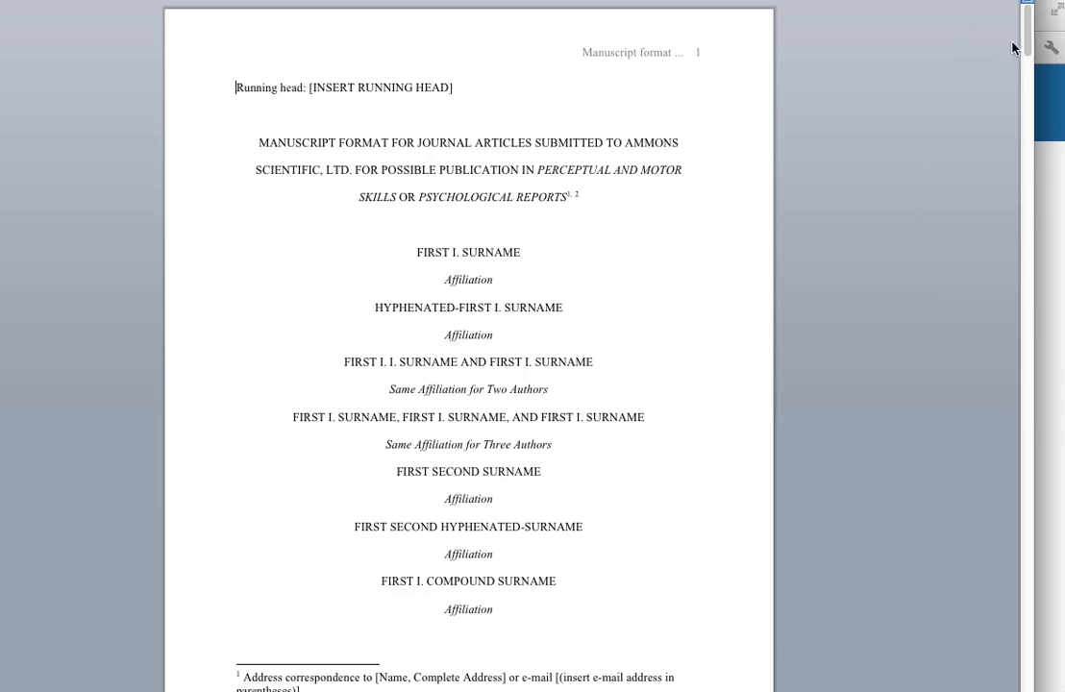
pyautogui.moveTo(1025, 35); pyautogui.dragTo(1038, 142)
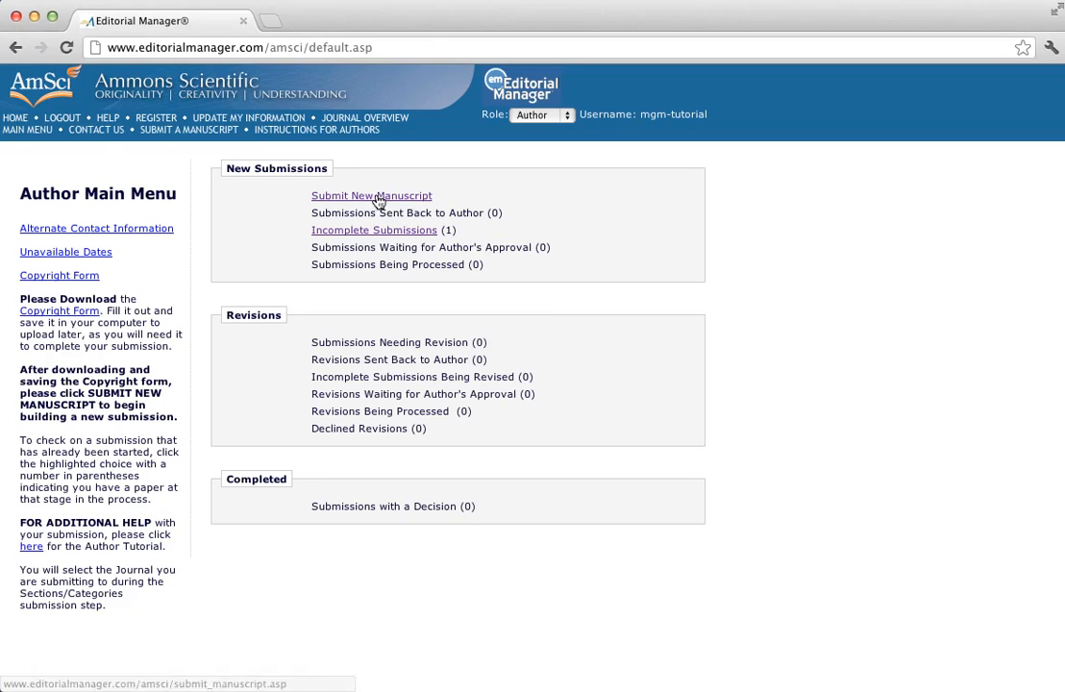
# Start a new manuscript submission with Original Study as the article type
pyautogui.click(366, 198)
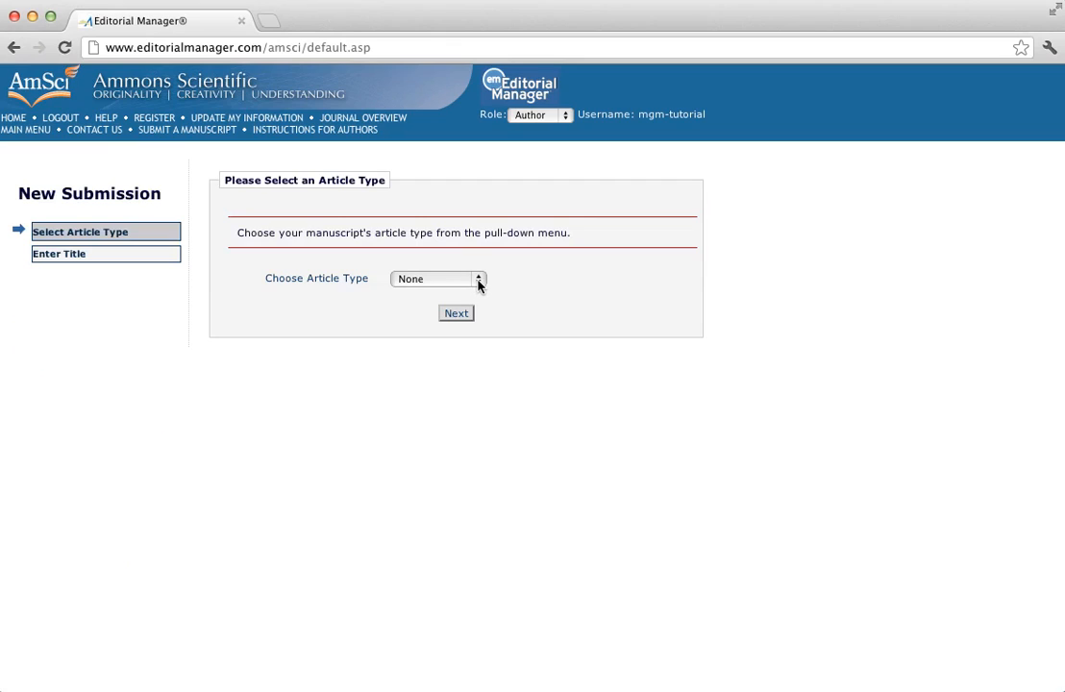
pyautogui.click(472, 280)
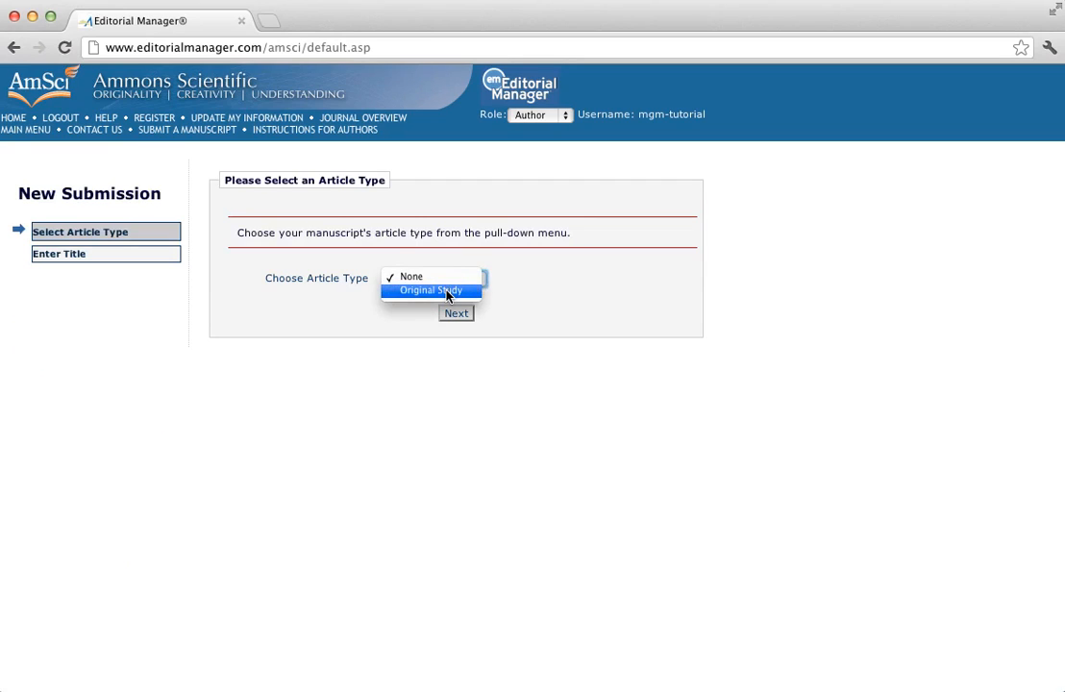
pyautogui.click(447, 293)
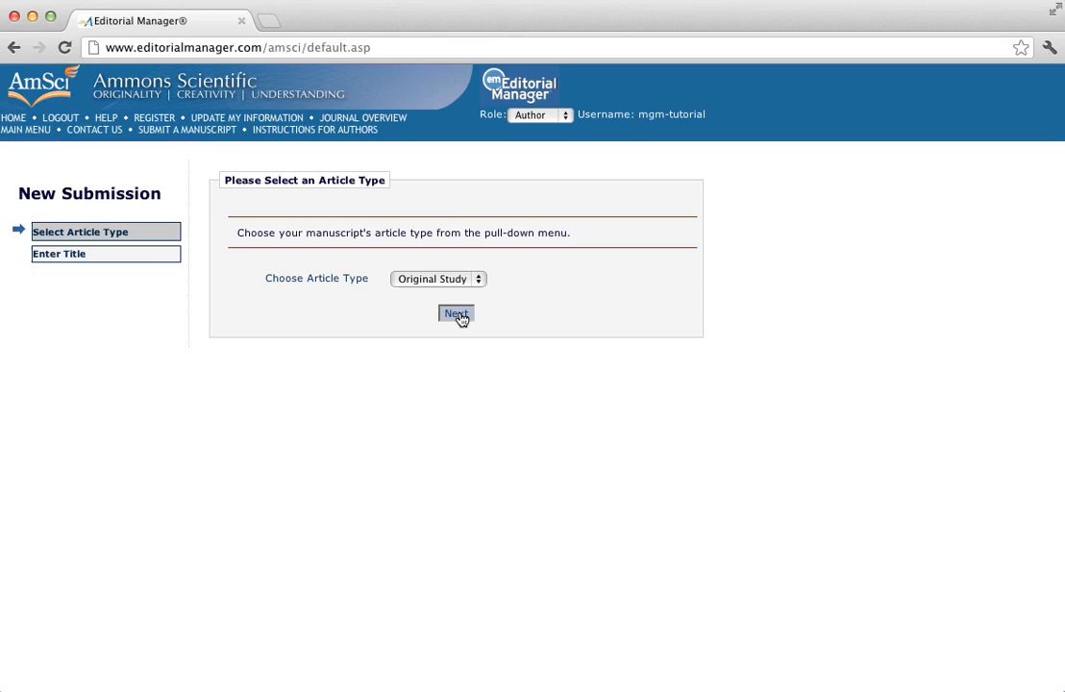
pyautogui.click(456, 315)
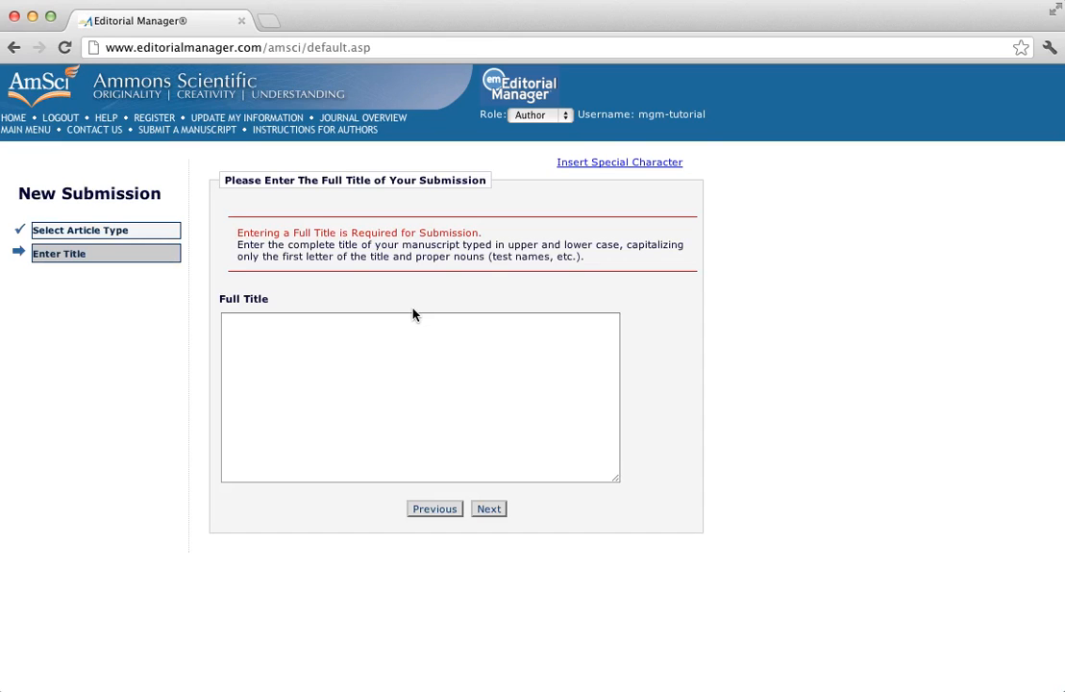
# Paste the manuscript title into Full Title and continue to the authors step
pyautogui.click(239, 329)
pyautogui.press('super+Tab')
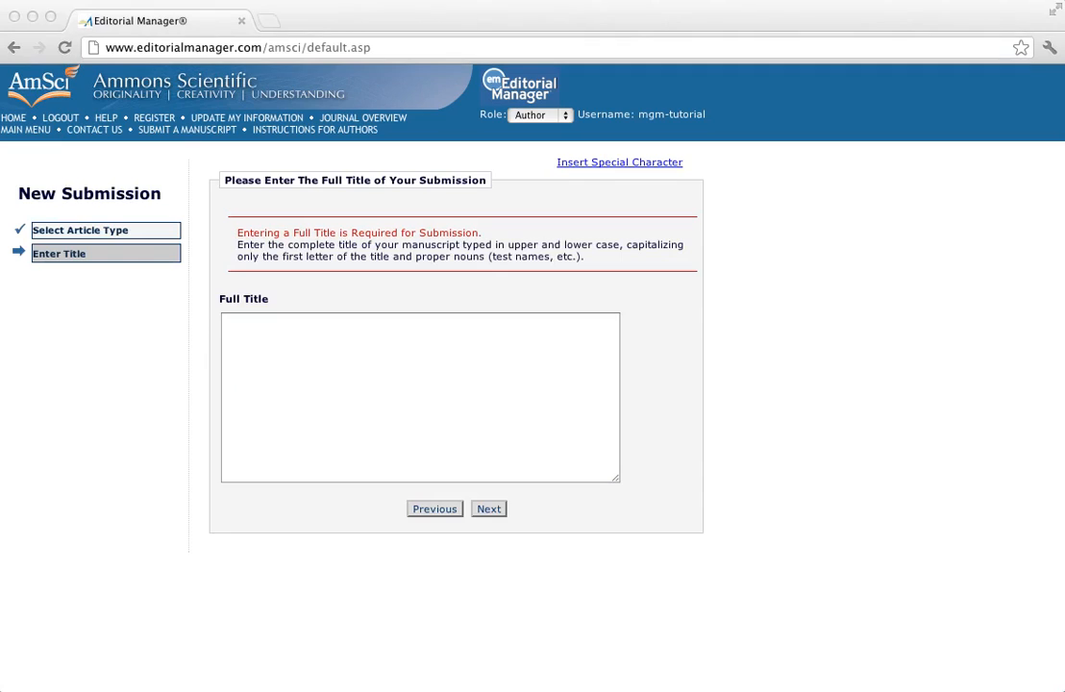
pyautogui.click(263, 327)
pyautogui.write('This is the title of a tutorial manuscript submission for training purposes')
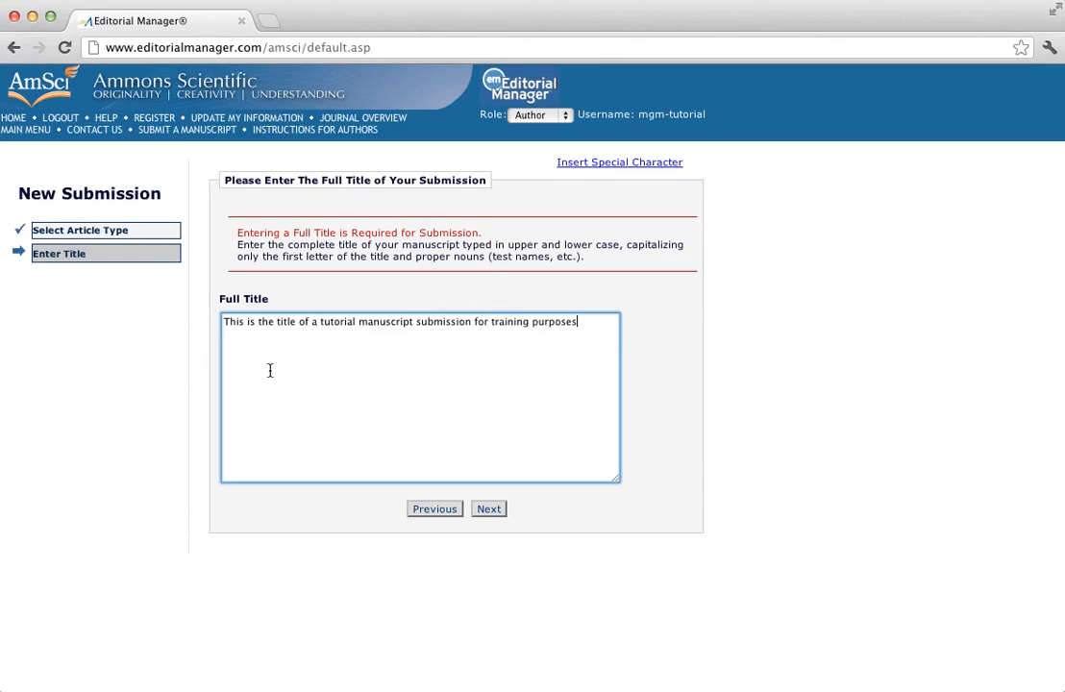
pyautogui.click(488, 511)
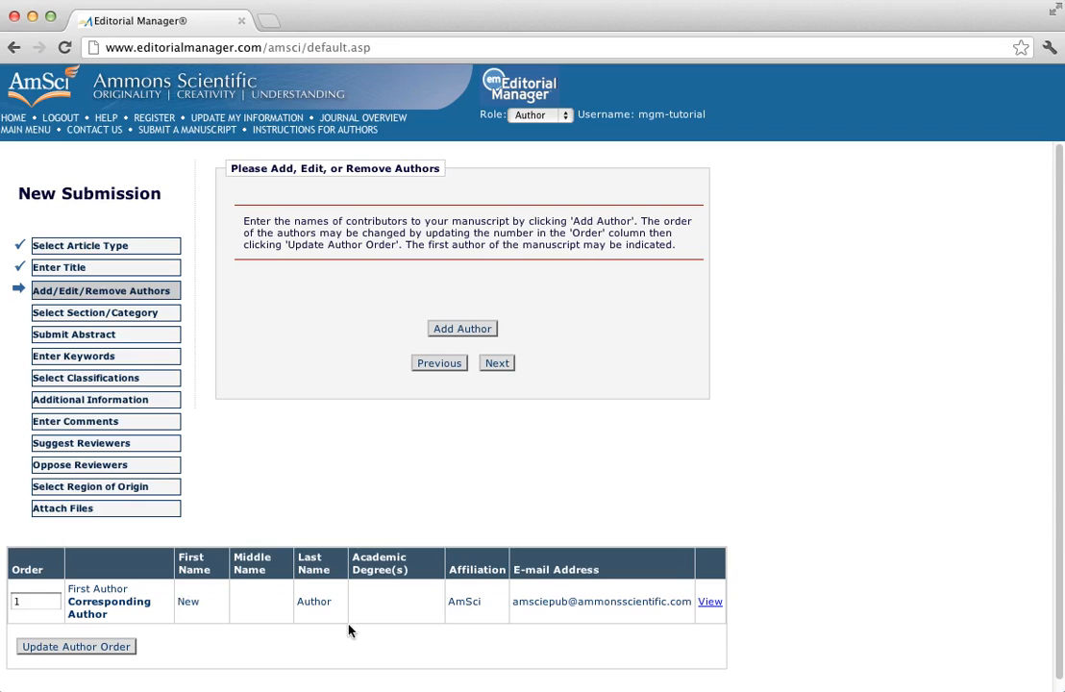
# Add an author with first name 'Second' and last name 'Author'
pyautogui.click(442, 331)
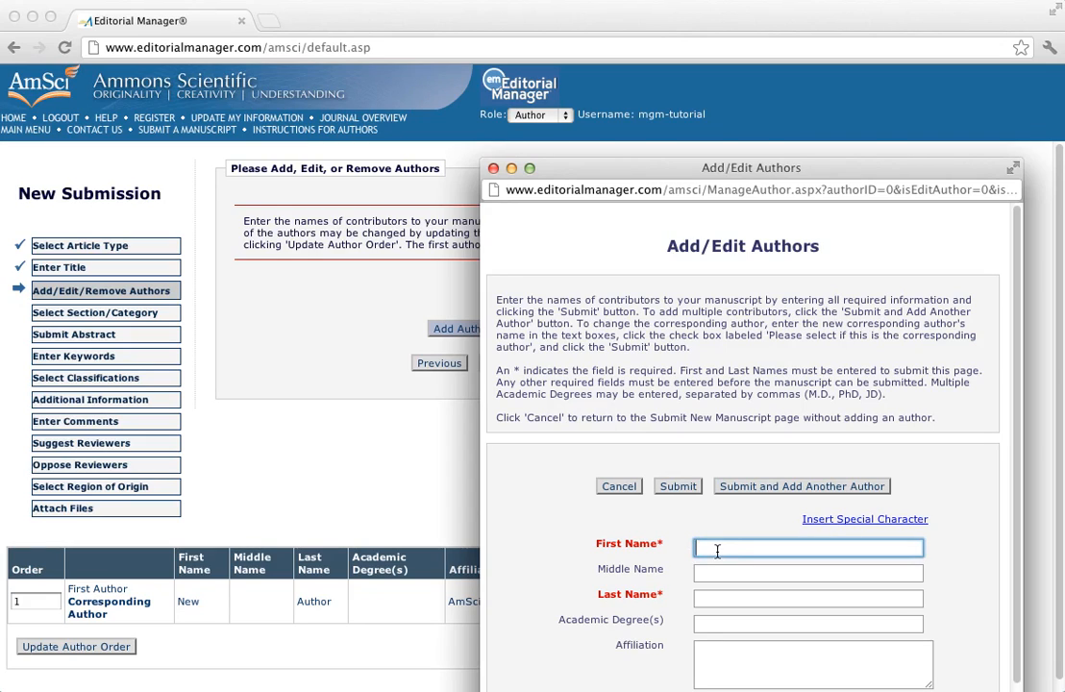
pyautogui.write('S')
pyautogui.press('BackSpace')
pyautogui.press('BackSpace')
pyautogui.write('Sec')
pyautogui.press('BackSpace')
pyautogui.press('BackSpace')
pyautogui.press('BackSpace')
pyautogui.write('nd')
pyautogui.click(708, 601)
pyautogui.write('Author')
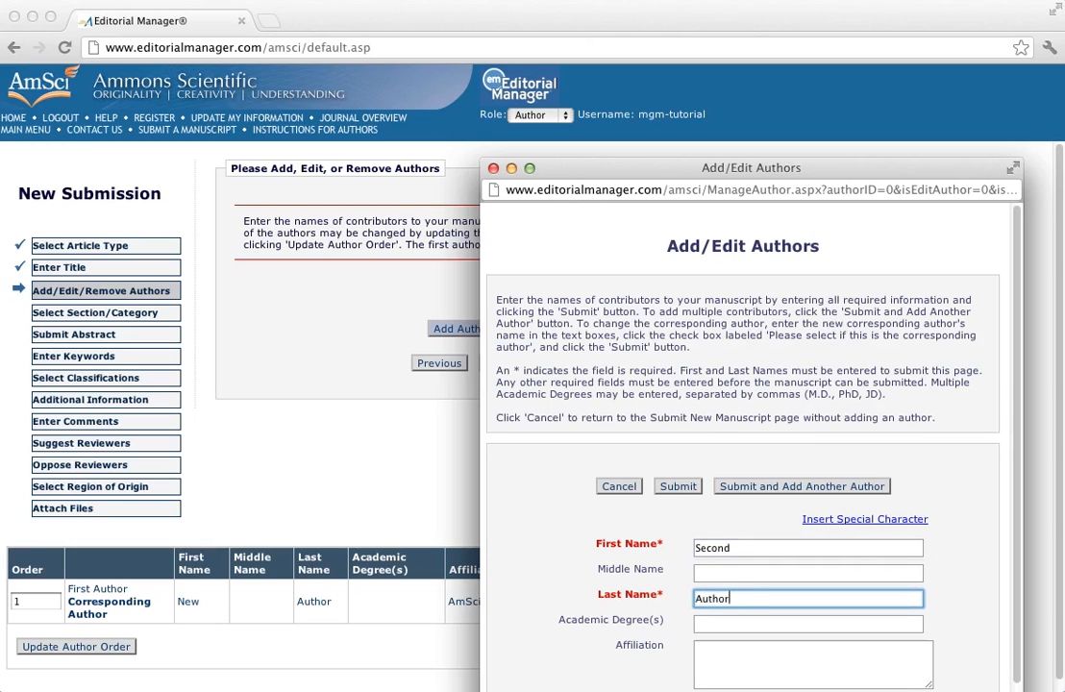
# Fill in the second author's e-mail address and submit the author details
pyautogui.scroll(-2, 670, 620)
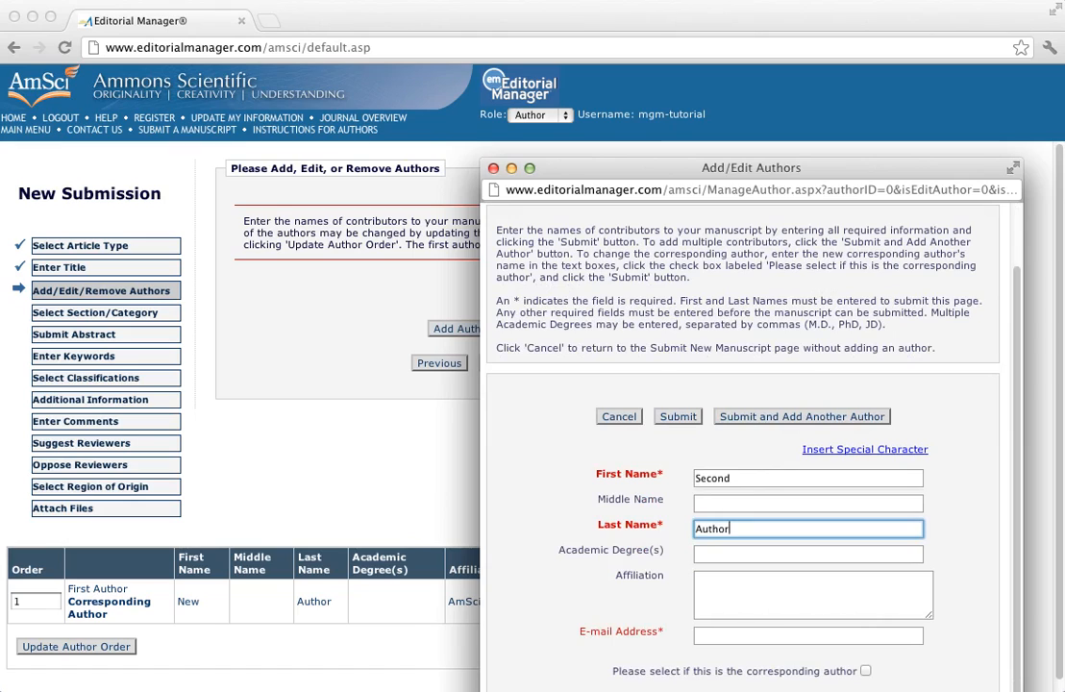
pyautogui.click(728, 637)
pyautogui.click(728, 637)
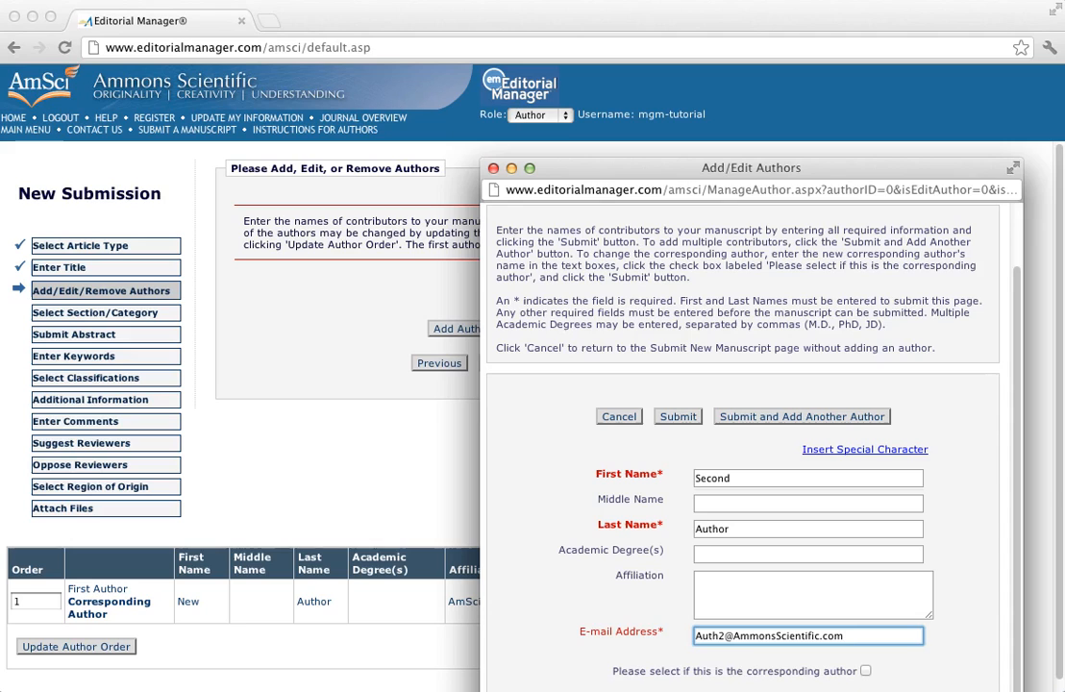
pyautogui.press('Tab')
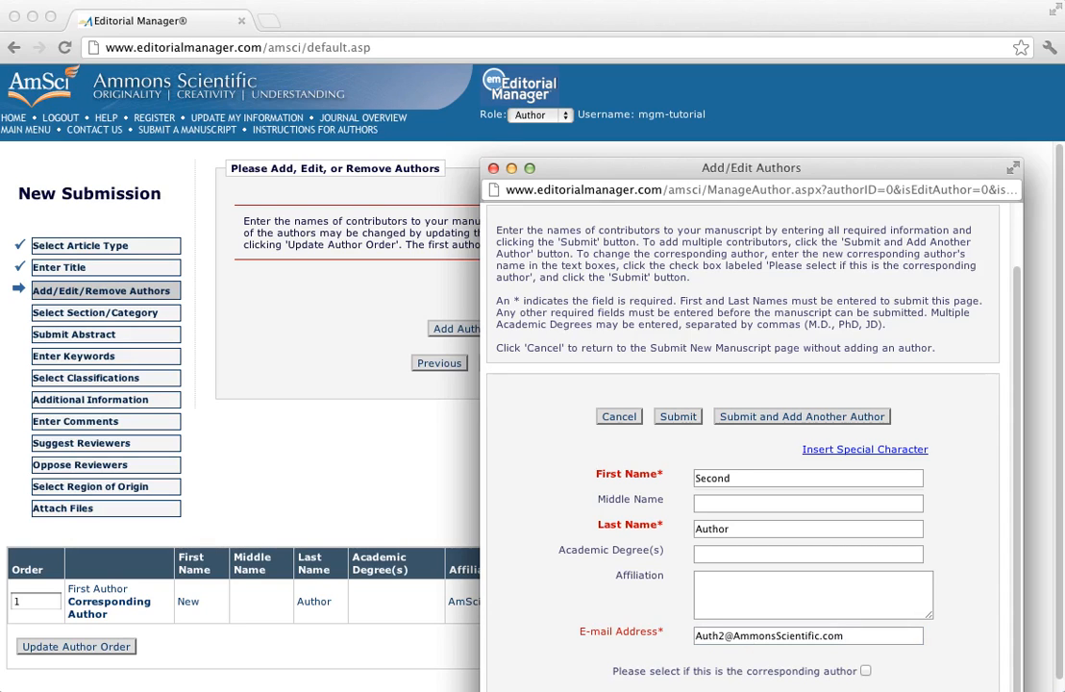
pyautogui.click(678, 417)
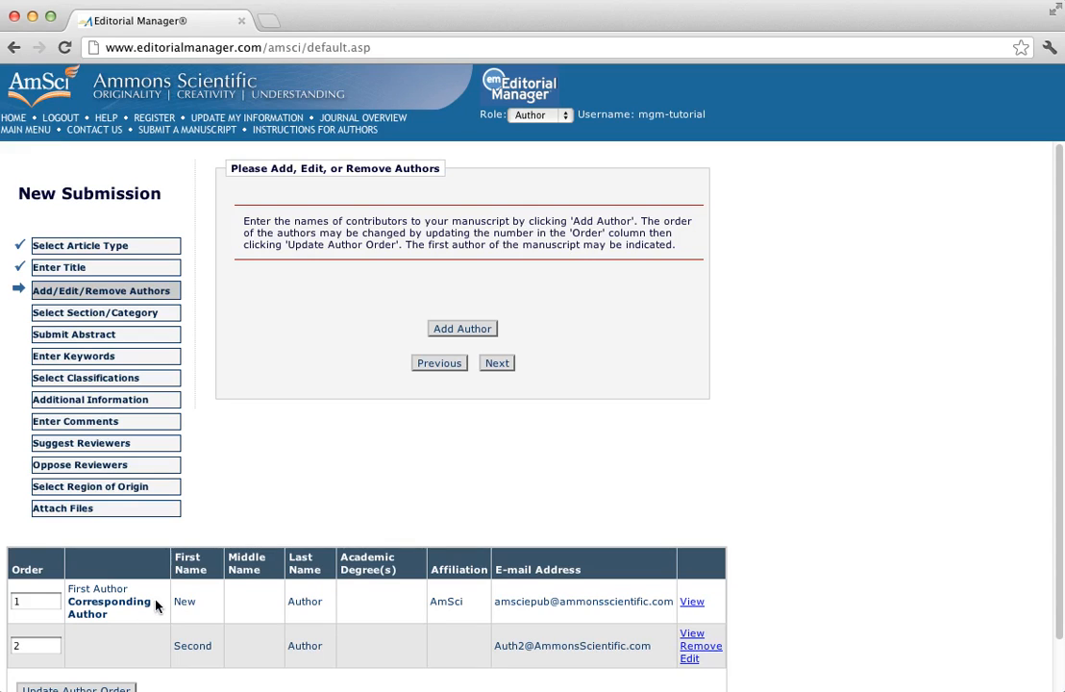
# Choose Perceptual & Motor Skills as the journal on the section step
pyautogui.click(498, 364)
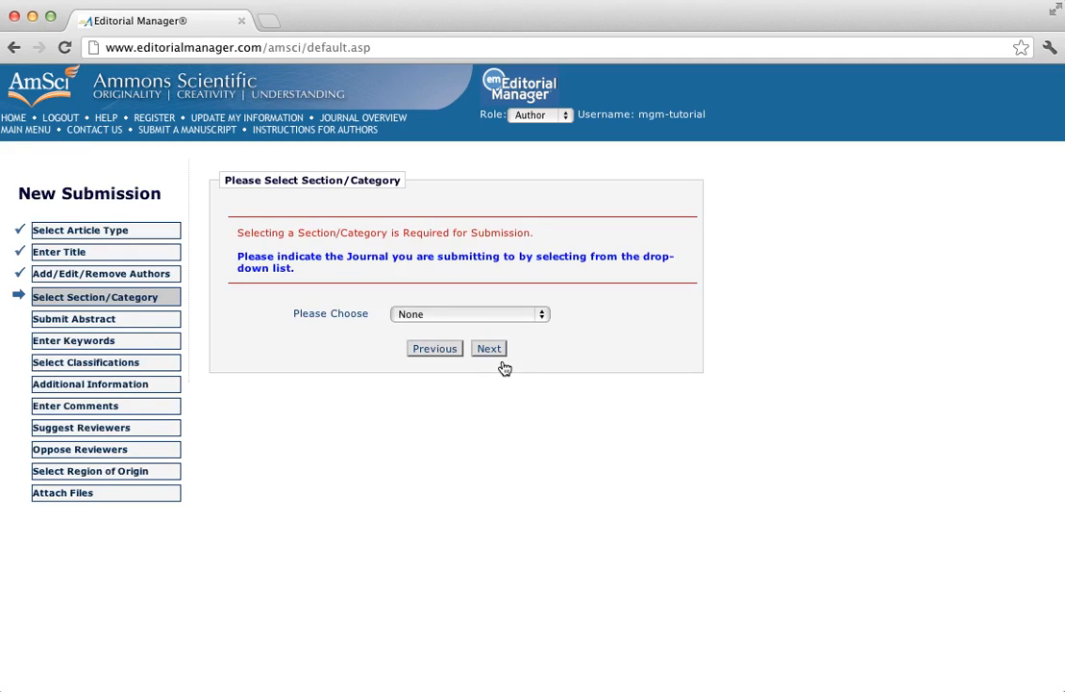
pyautogui.click(541, 317)
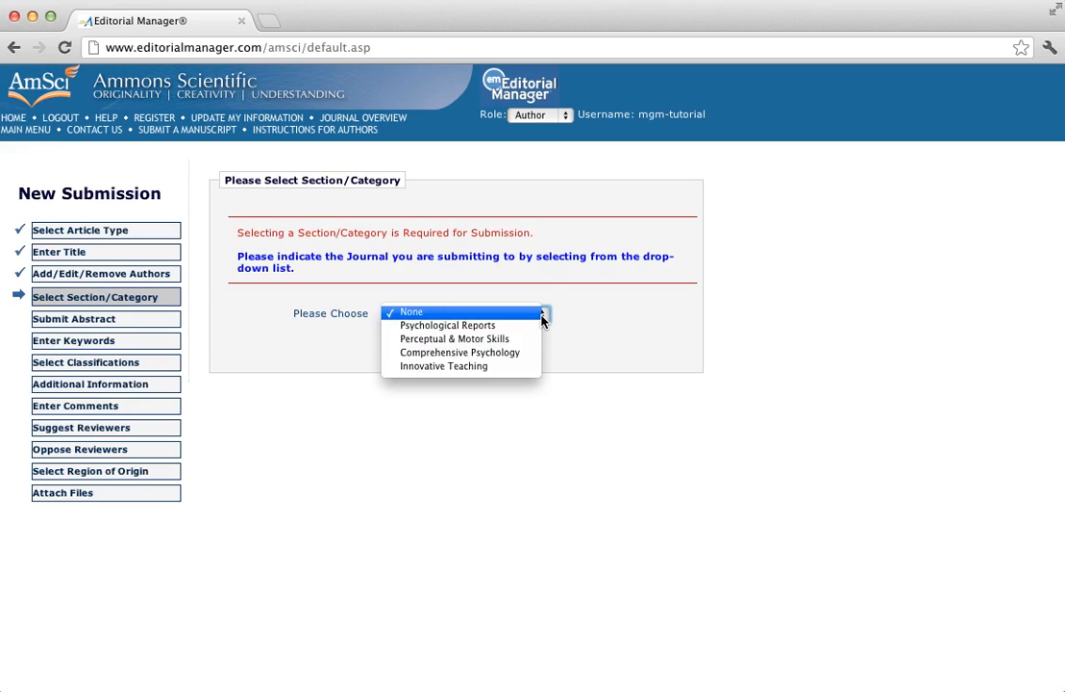
pyautogui.click(484, 344)
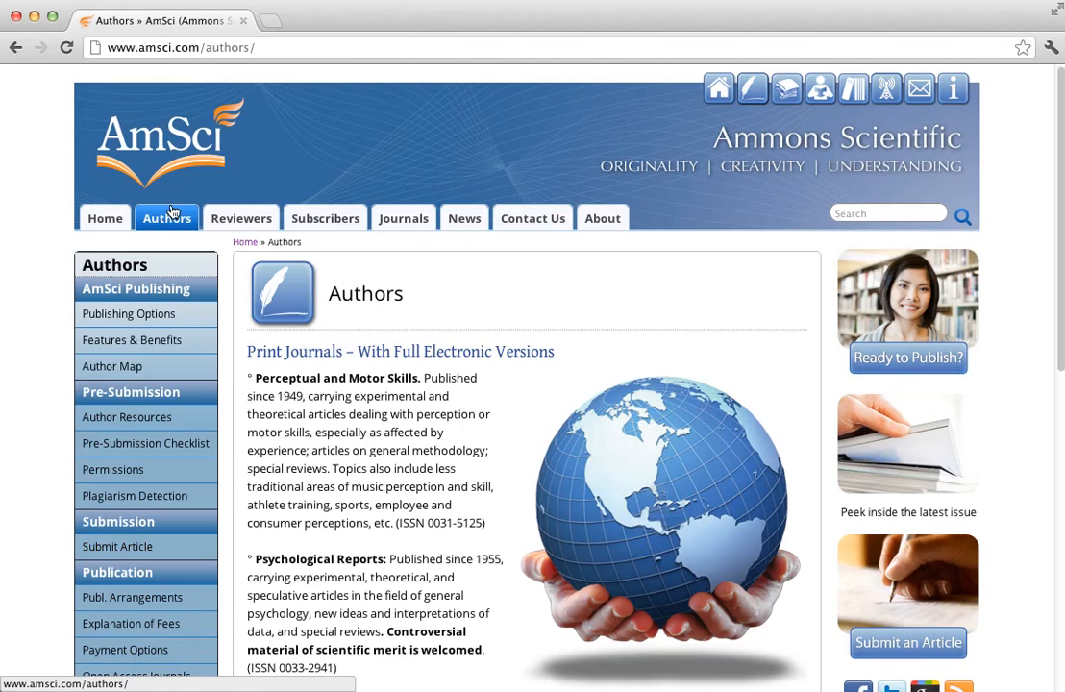
# Open the Innovative Teaching page from the Ammons Scientific List of Journals
pyautogui.click(404, 221)
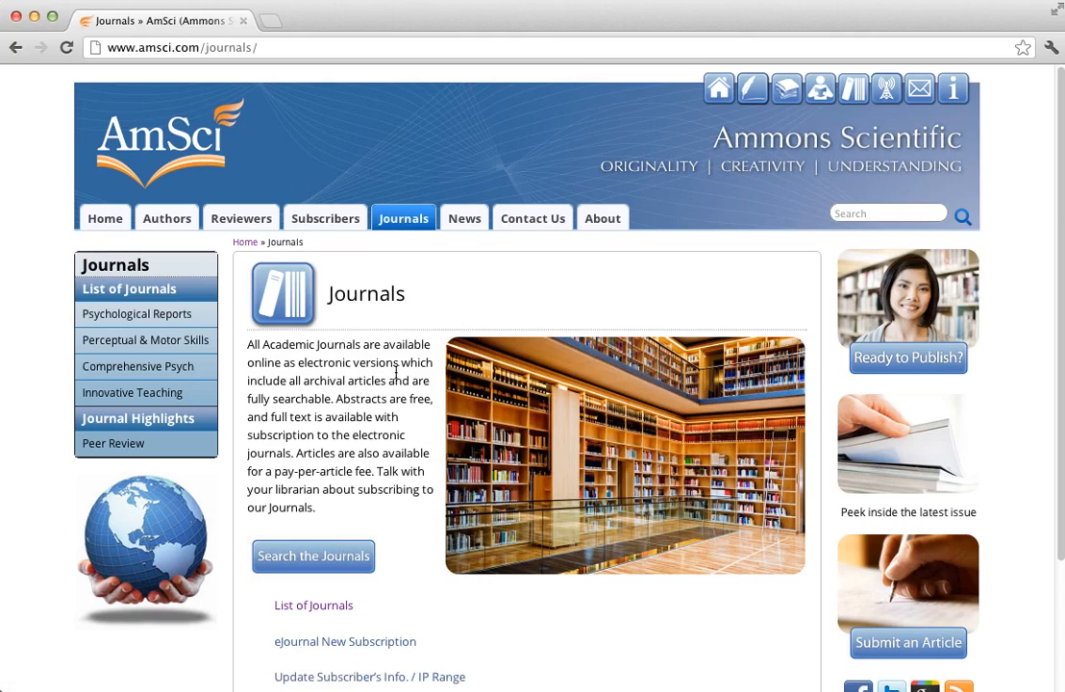
pyautogui.click(299, 609)
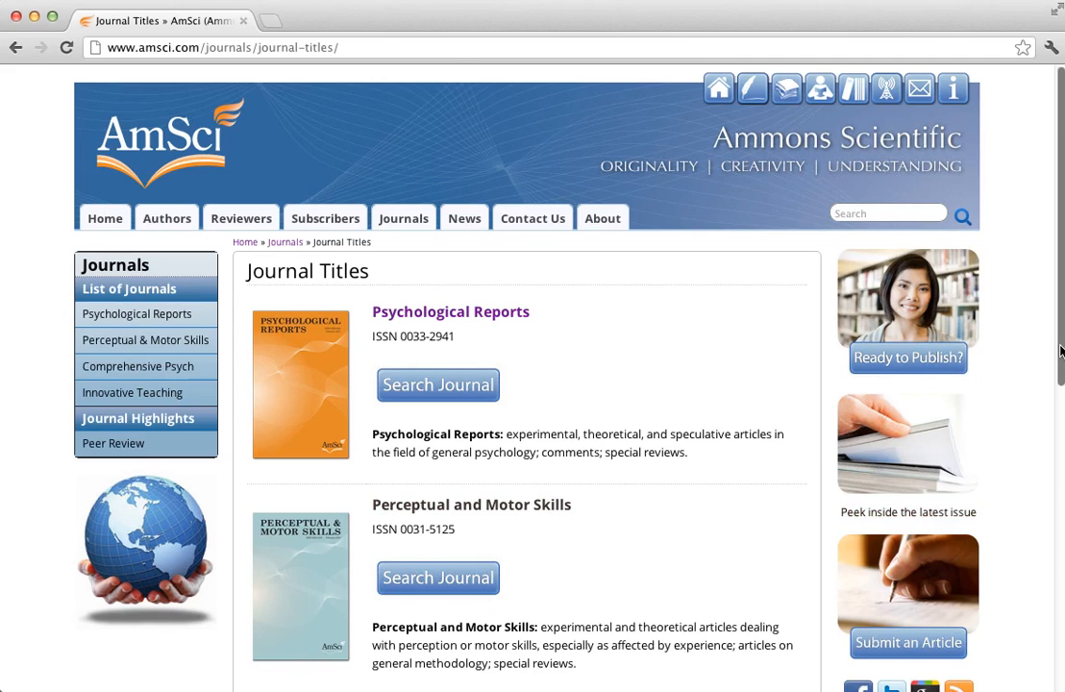
pyautogui.scroll(-5, 1059, 351)
pyautogui.scroll(-4, 905, 582)
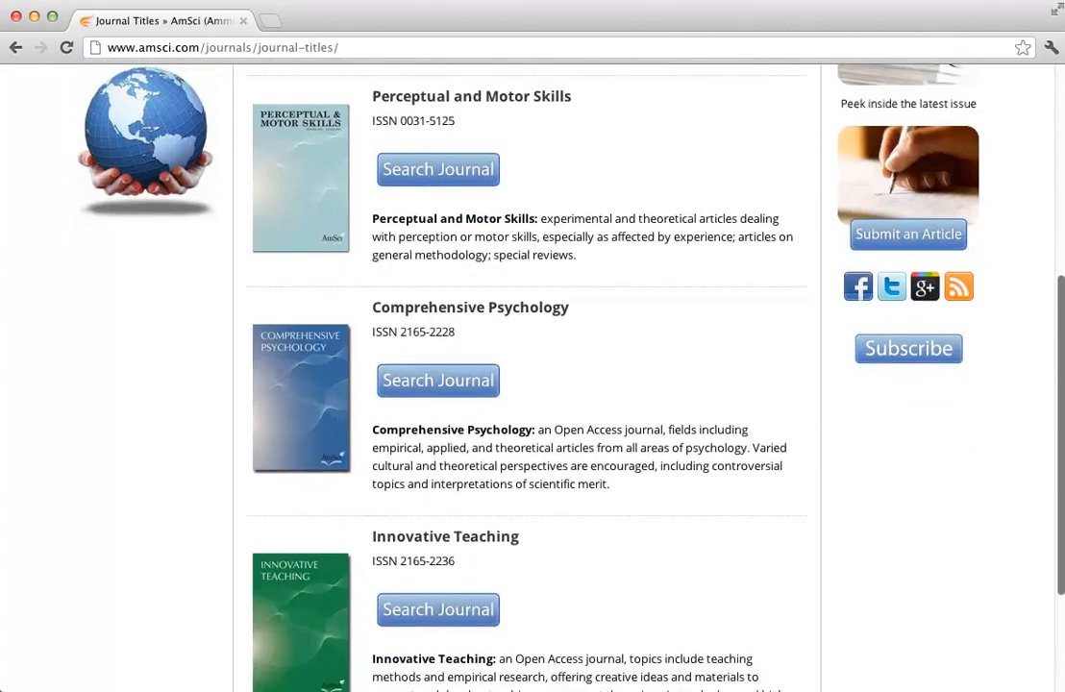
pyautogui.click(301, 565)
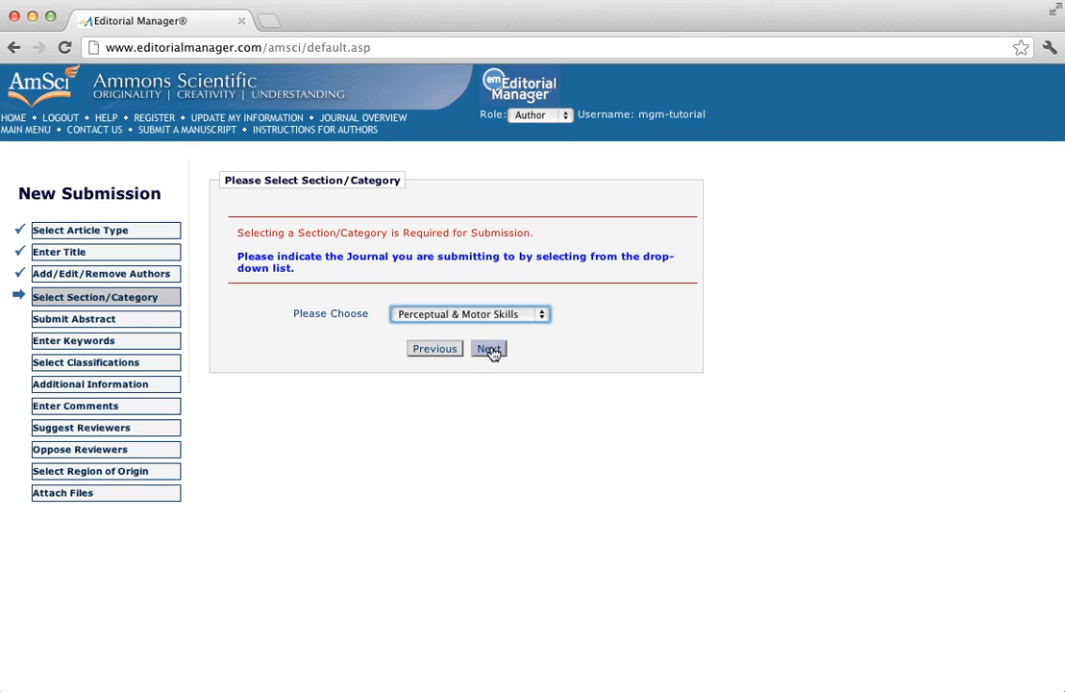
# Confirm Perceptual & Motor Skills and paste the abstract copied from Word into the abstract box
pyautogui.click(492, 351)
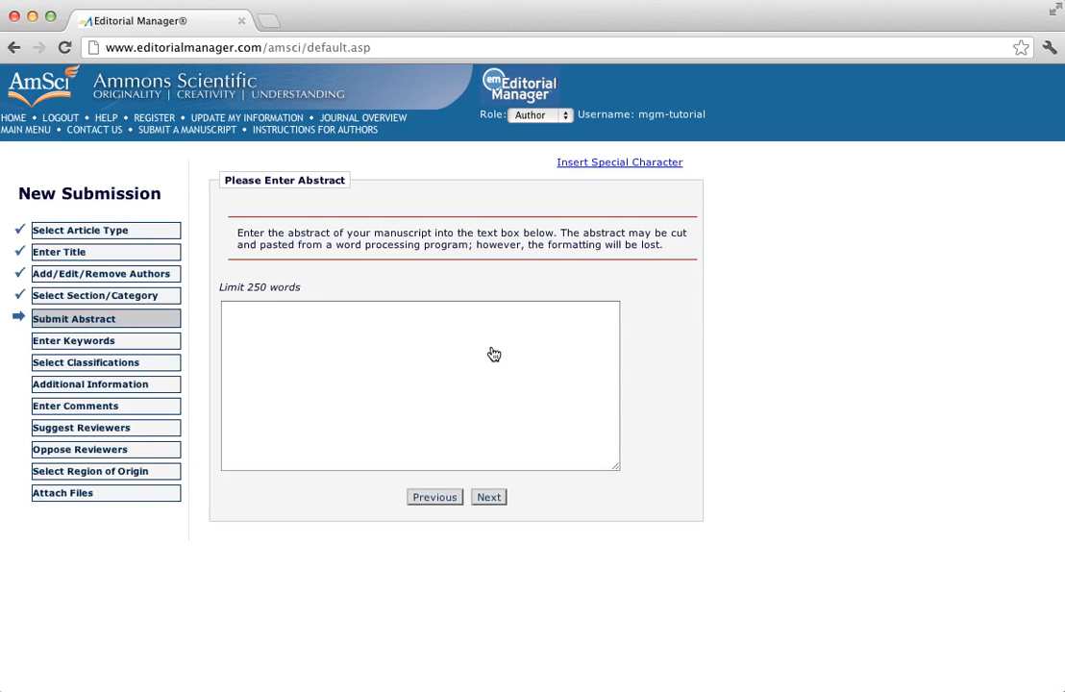
pyautogui.press('super+Tab')
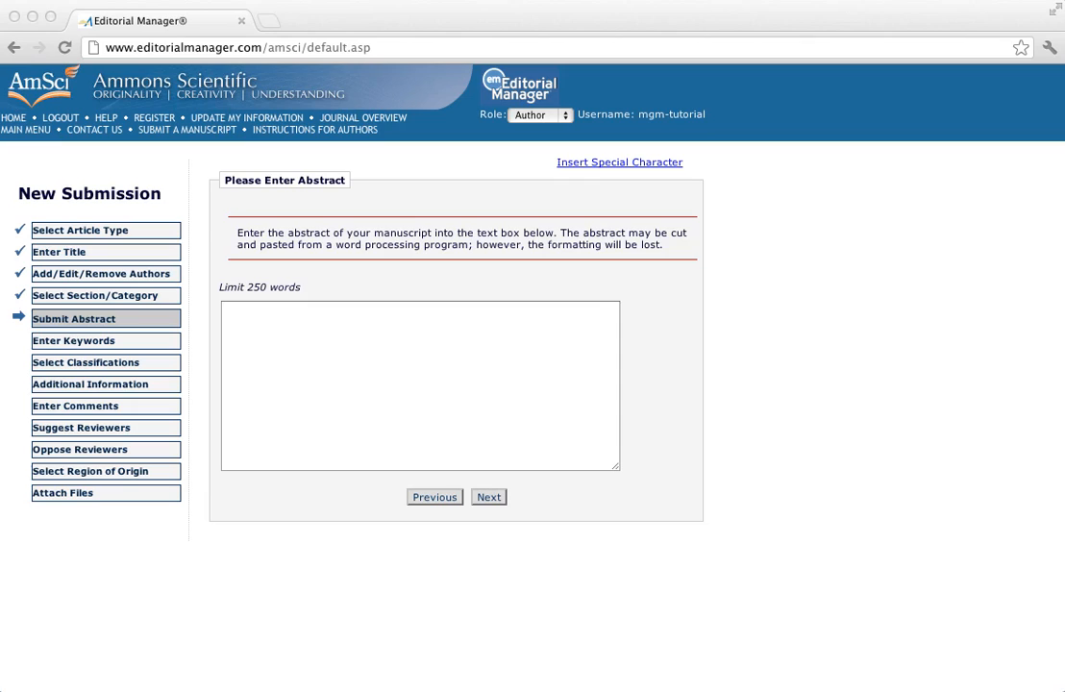
pyautogui.press('super+Tab')
pyautogui.click(240, 315)
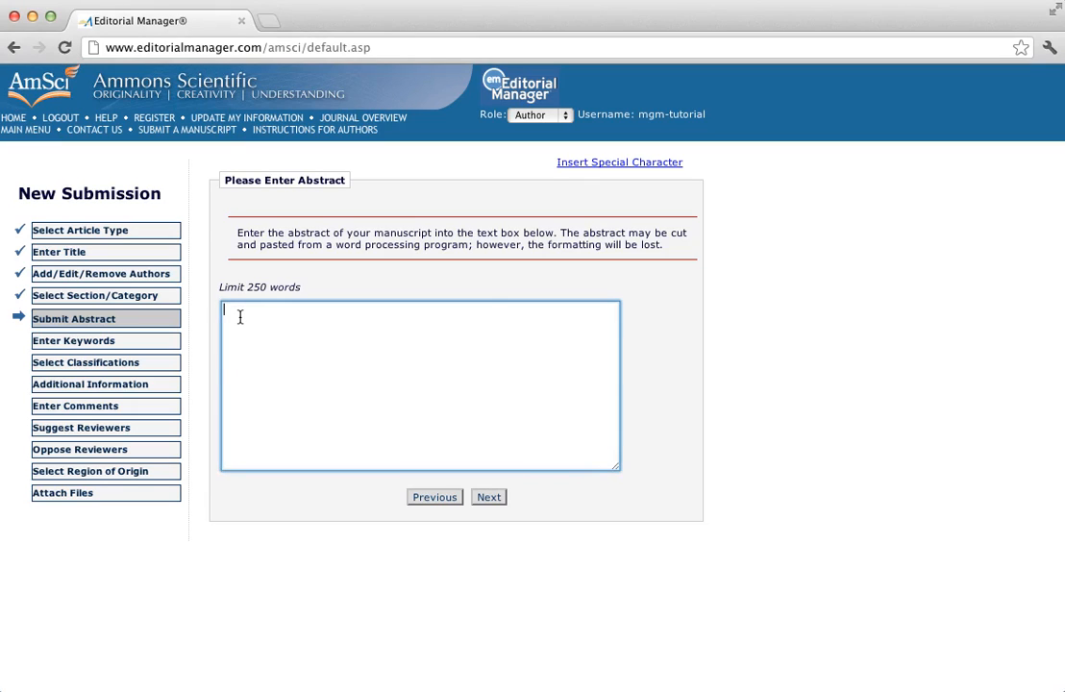
pyautogui.write('This is my summary for the purpose of the tutorial.  This is my summary for the purpose of the tutorial.  This is my summary for the purpose of the tutorial.  This is my summary for the purpose of the tutorial.  This is my summary for the purpose of the tutorial.  This is my summary for the purpose of the tutorial.  This is my summary for the purpose of the tutorial.  This is my summary for the purpose of the tutorial.  This is my summary for the purpose of the tutorial.')
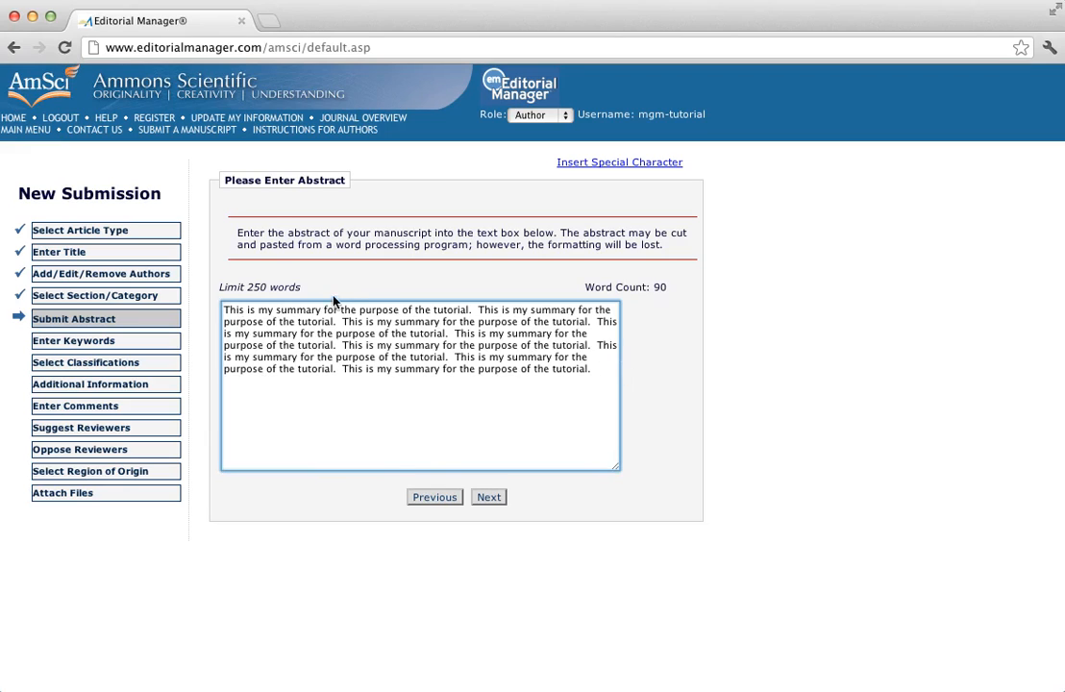
# Save the abstract and enter the keywords 'Dog; Lazy cat; Rat'
pyautogui.click(489, 497)
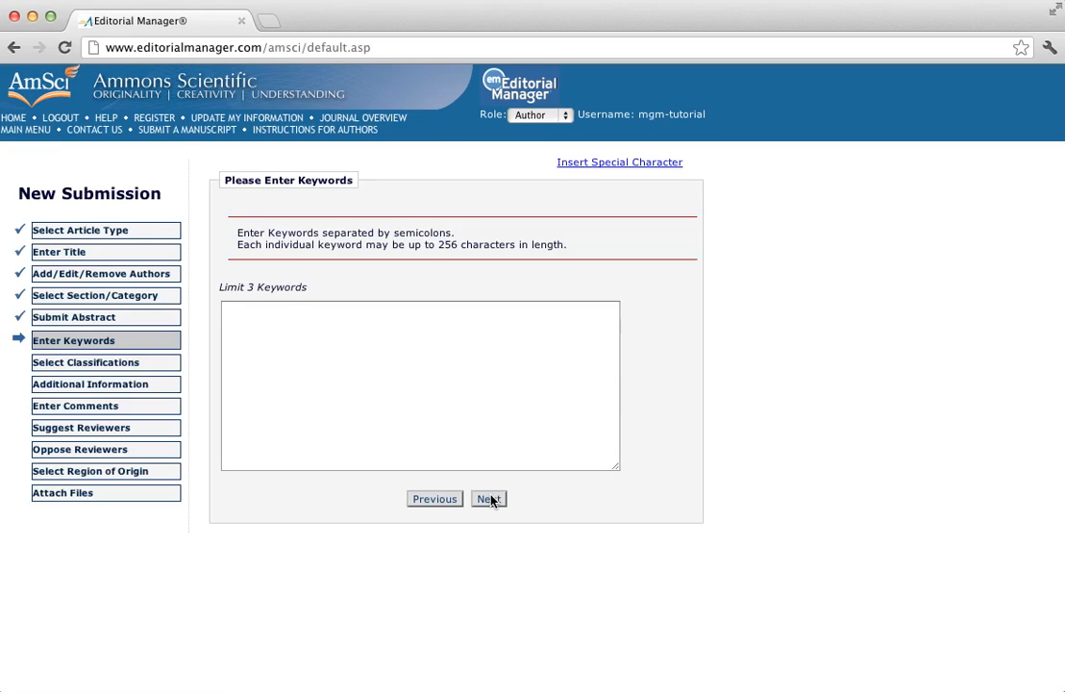
pyautogui.click(234, 315)
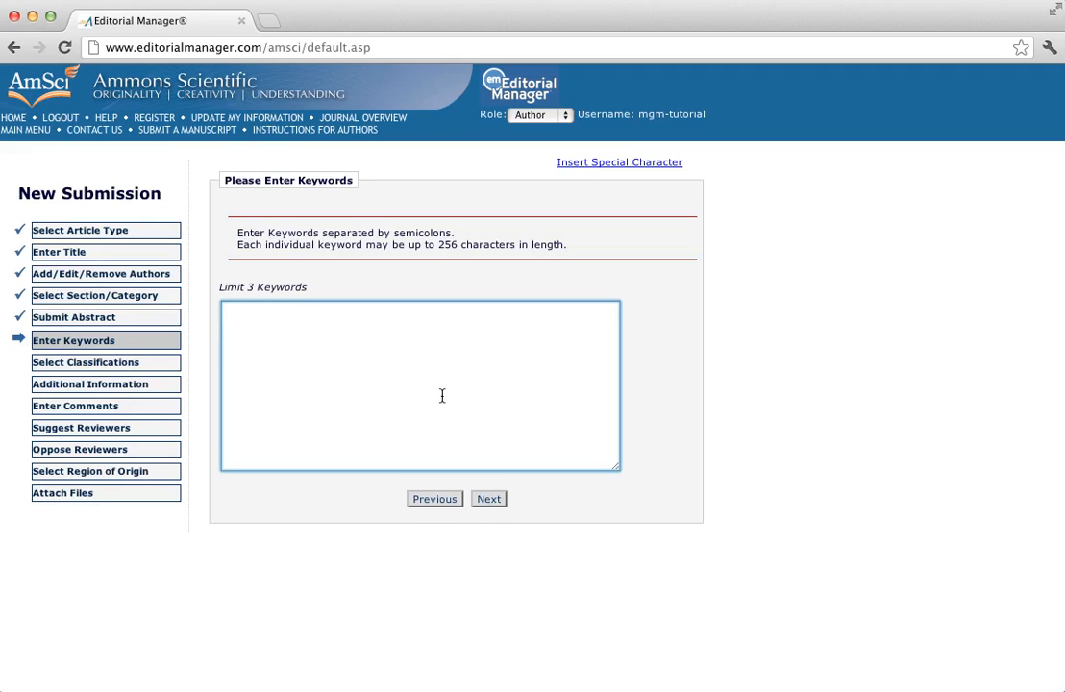
pyautogui.write('Dog;')
pyautogui.write('Lazy c')
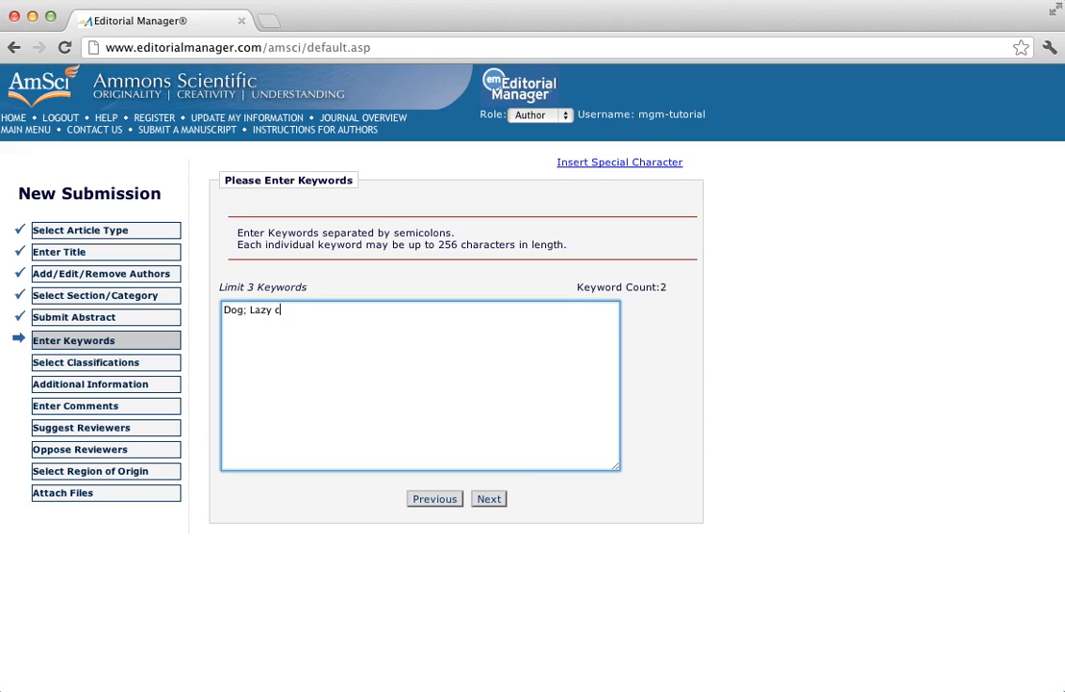
pyautogui.write('at; Rat')
# Save keywords and classify under Perceptual & Motor Skills, Heredity & Genetics, and Motor Skills & Performance
pyautogui.click(492, 500)
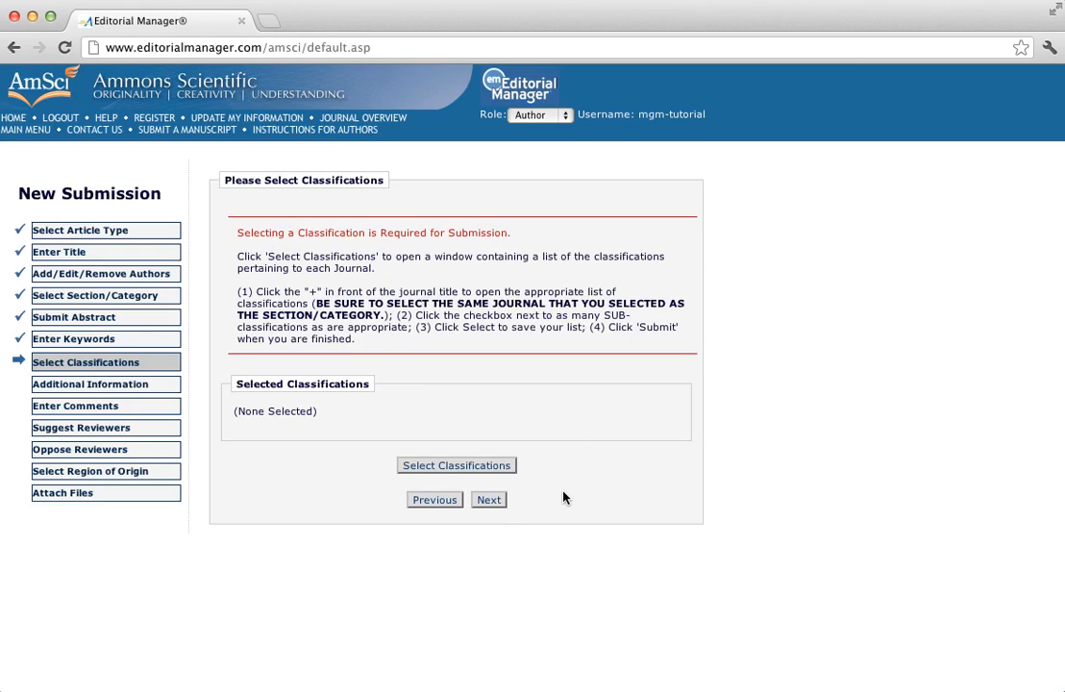
pyautogui.click(456, 467)
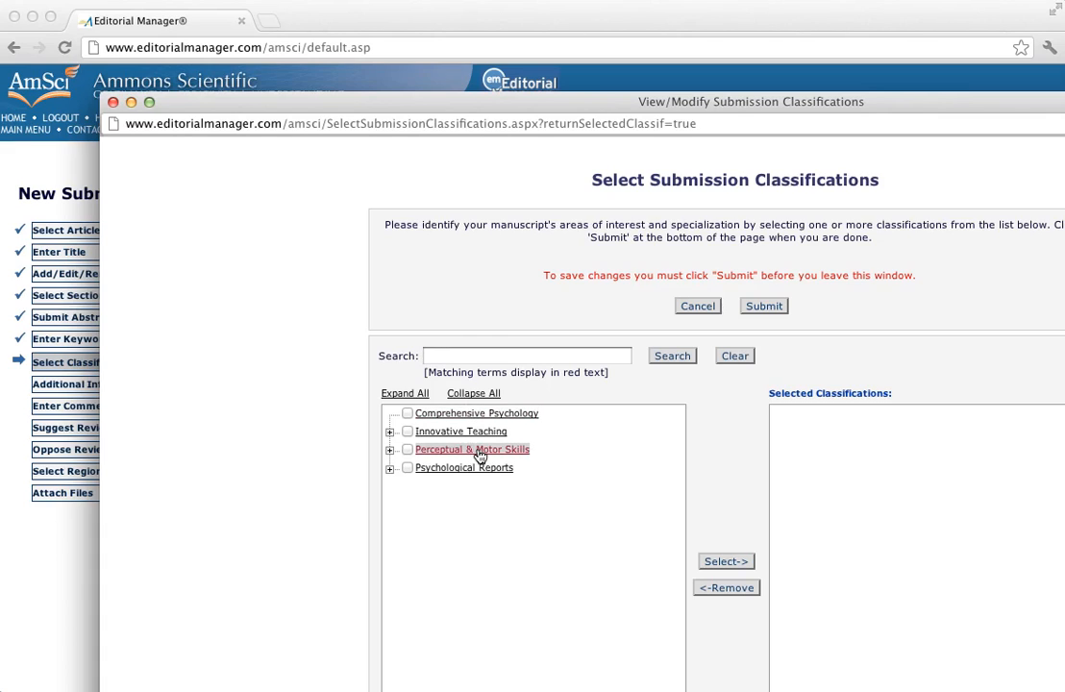
pyautogui.click(390, 449)
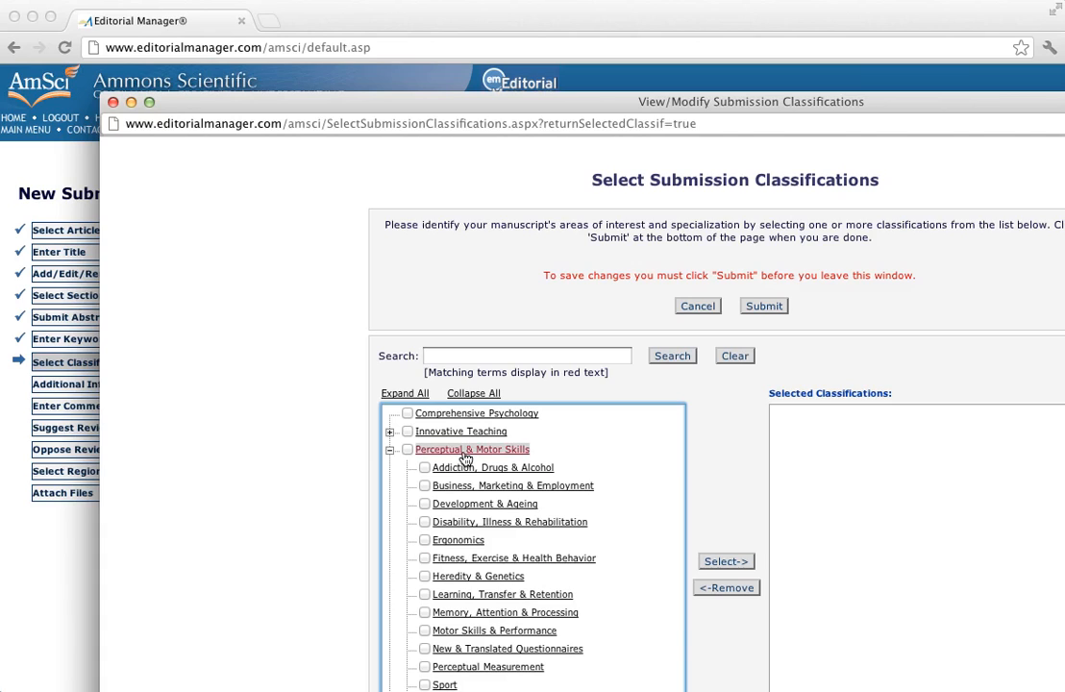
pyautogui.click(425, 630)
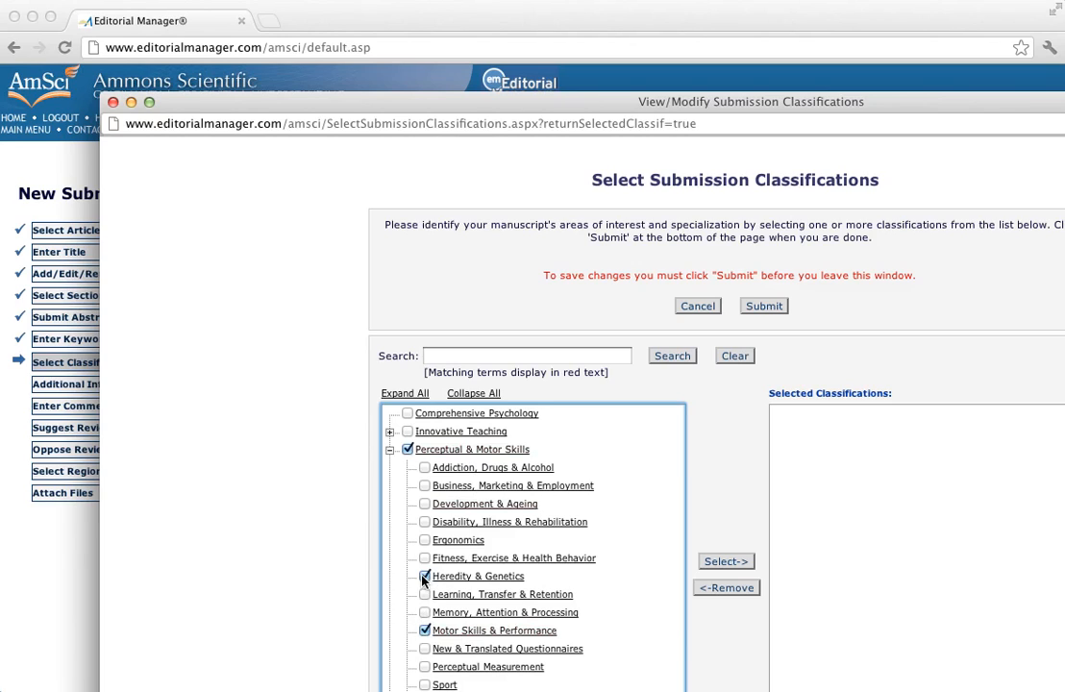
pyautogui.click(728, 563)
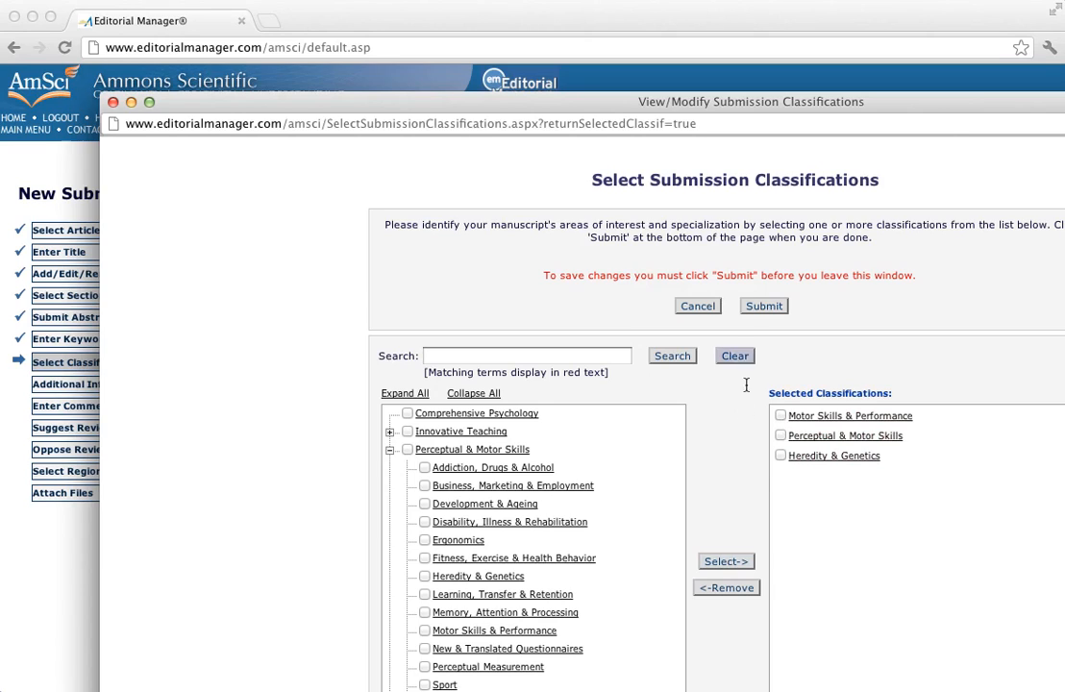
pyautogui.click(765, 306)
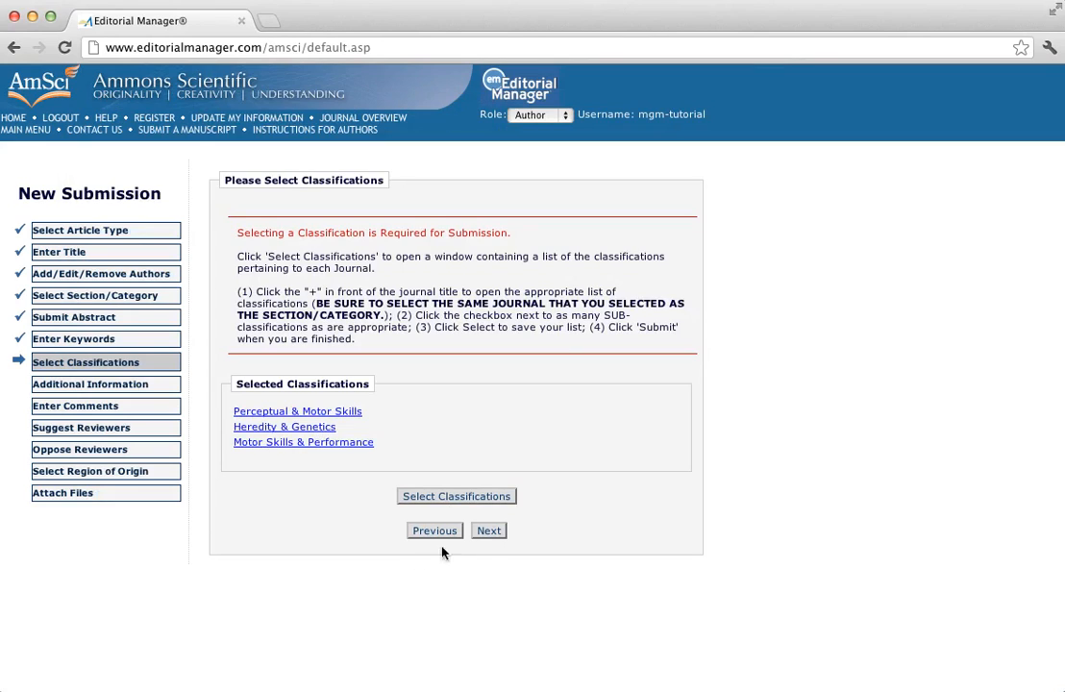
pyautogui.click(489, 531)
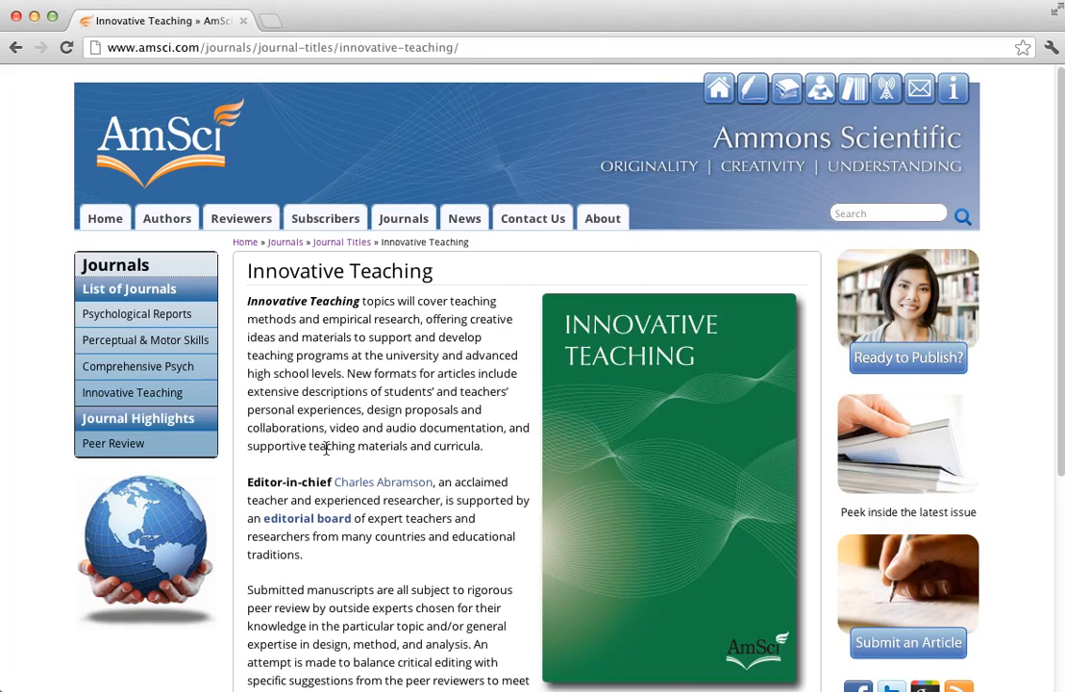
# View the Publication Arrangements page on access types and publication fees
pyautogui.click(177, 223)
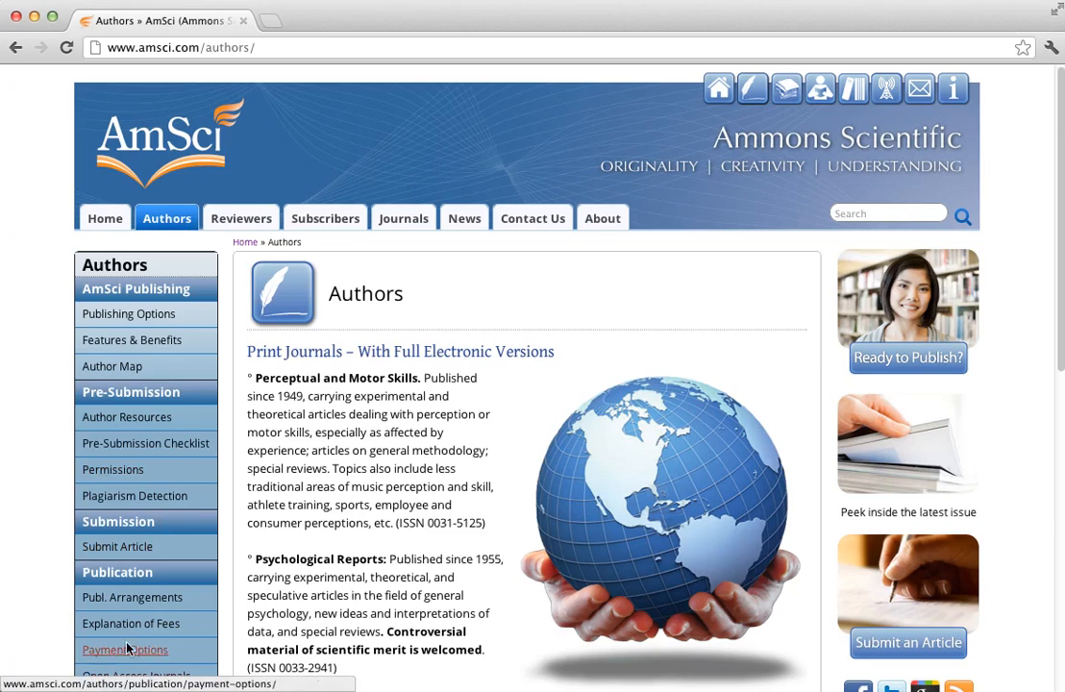
pyautogui.click(146, 597)
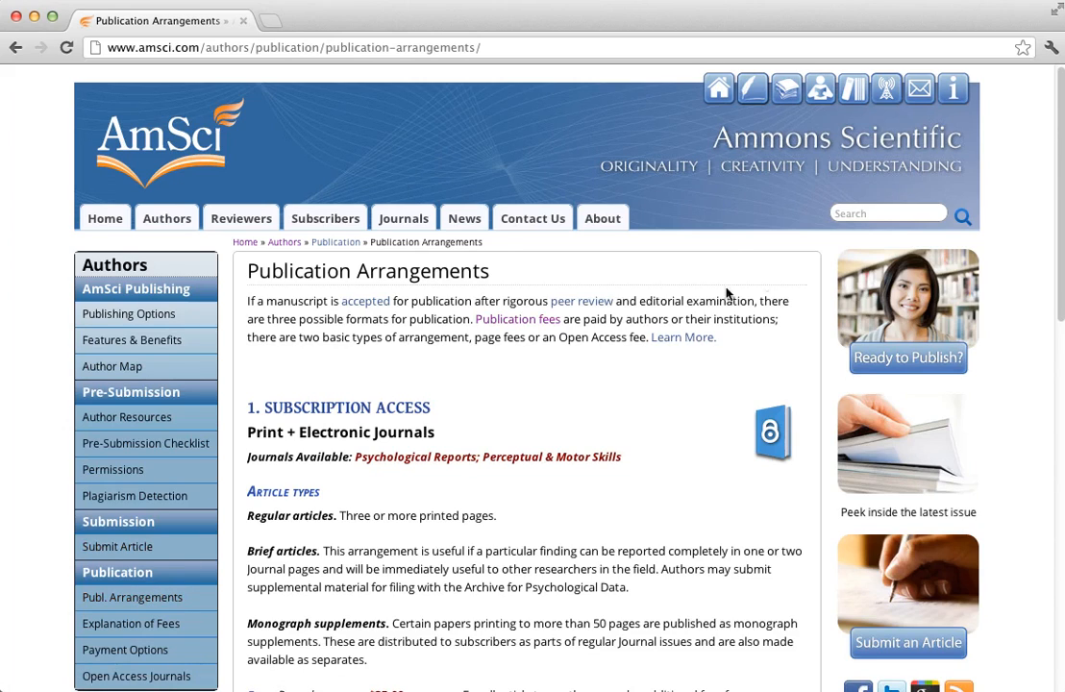
pyautogui.moveTo(1060, 213); pyautogui.dragTo(1060, 582)
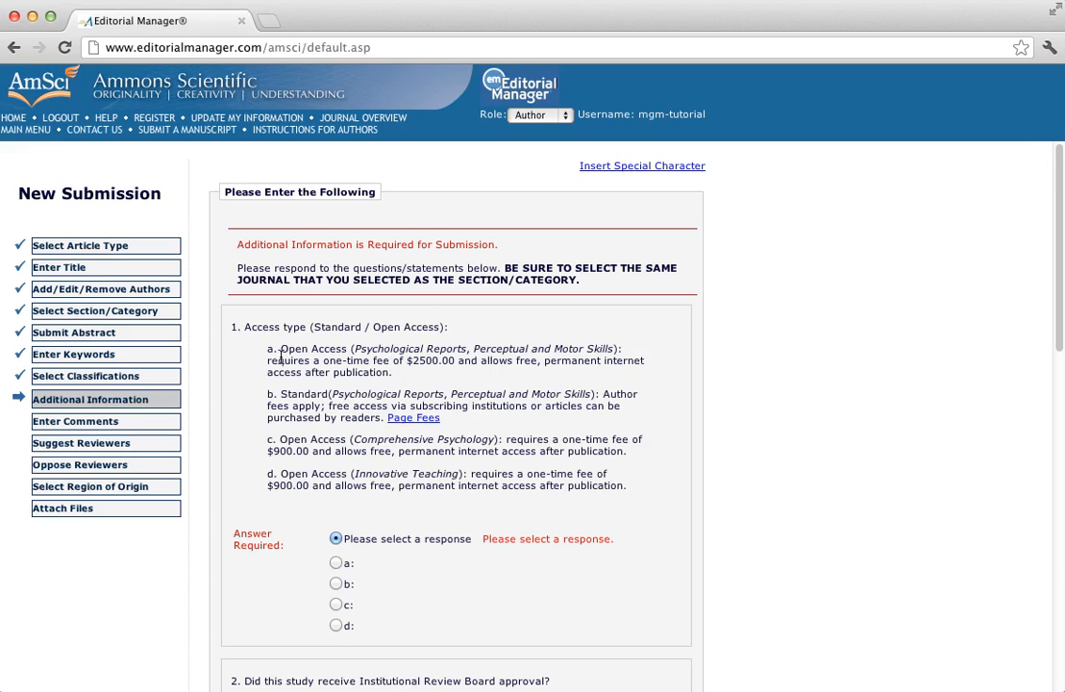
# Answer open access option a for access type and Yes for IRB approval
pyautogui.click(336, 565)
pyautogui.scroll(-1, 262, 507)
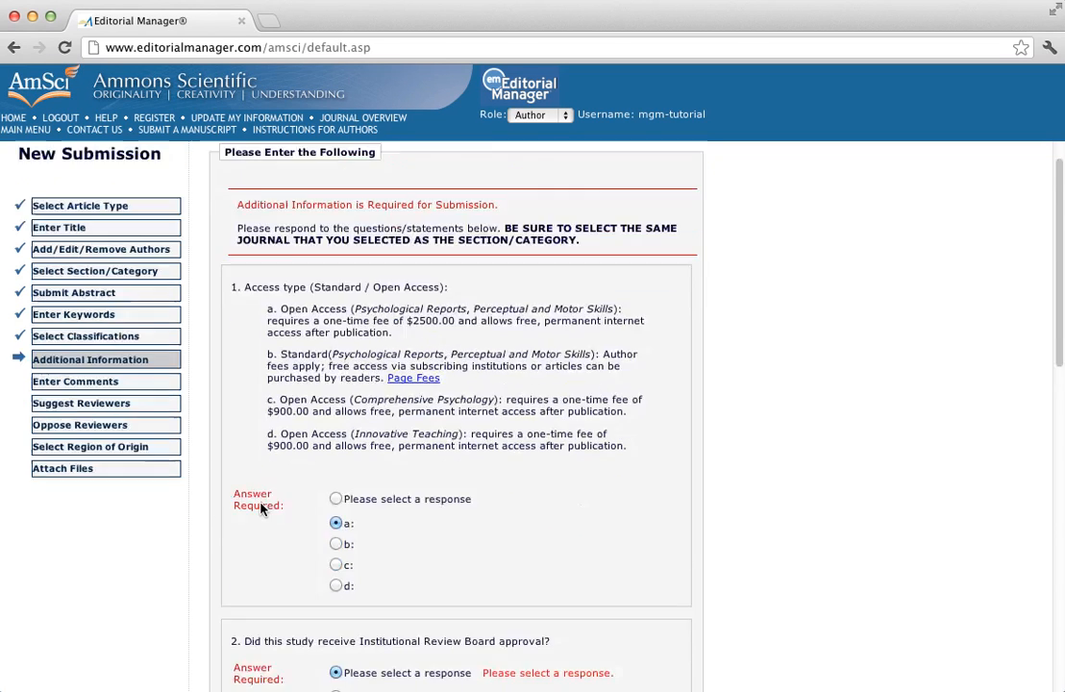
pyautogui.scroll(-5, 261, 510)
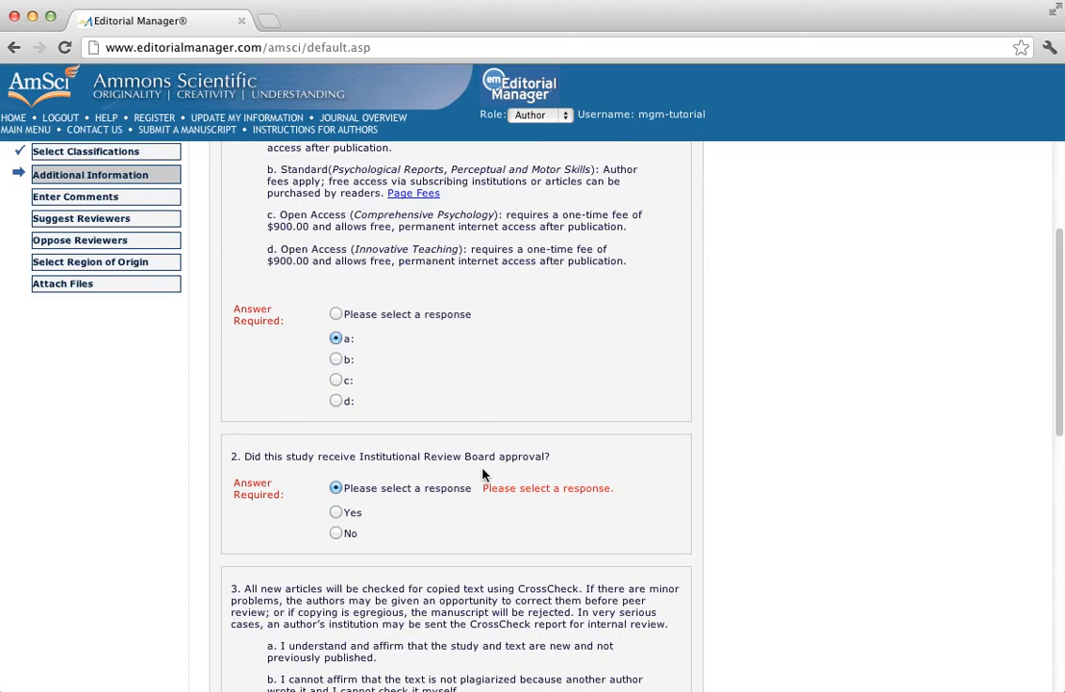
pyautogui.click(337, 514)
pyautogui.scroll(-2, 516, 526)
pyautogui.scroll(-4, 517, 526)
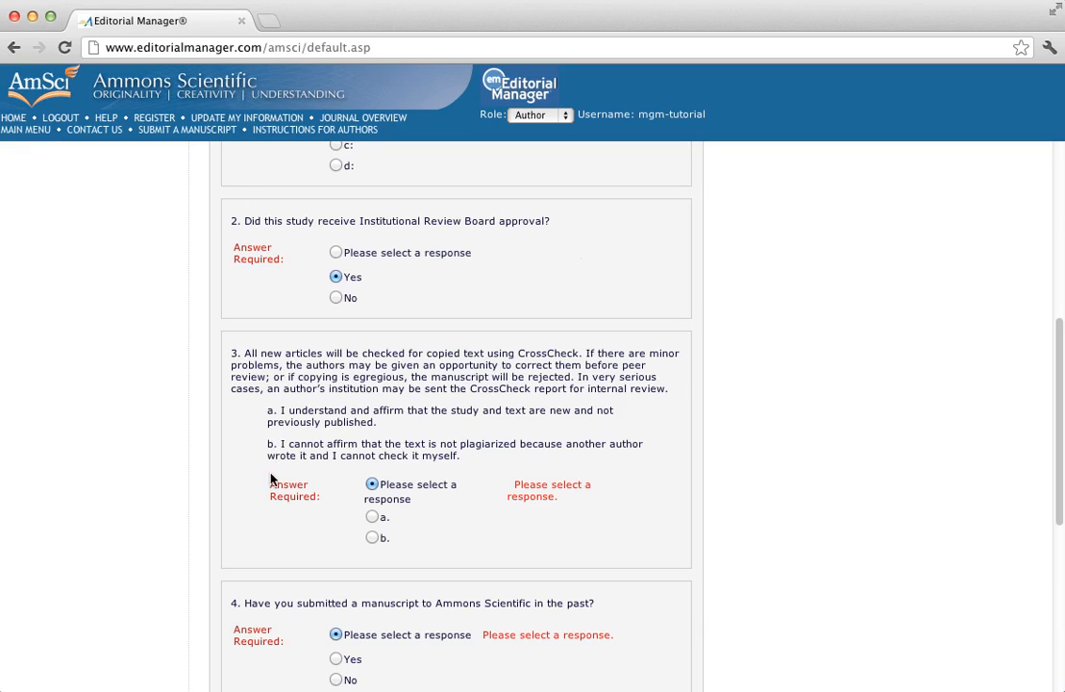
# Answer b for the CrossCheck question and Yes for prior submission
pyautogui.click(372, 538)
pyautogui.scroll(-3, 245, 495)
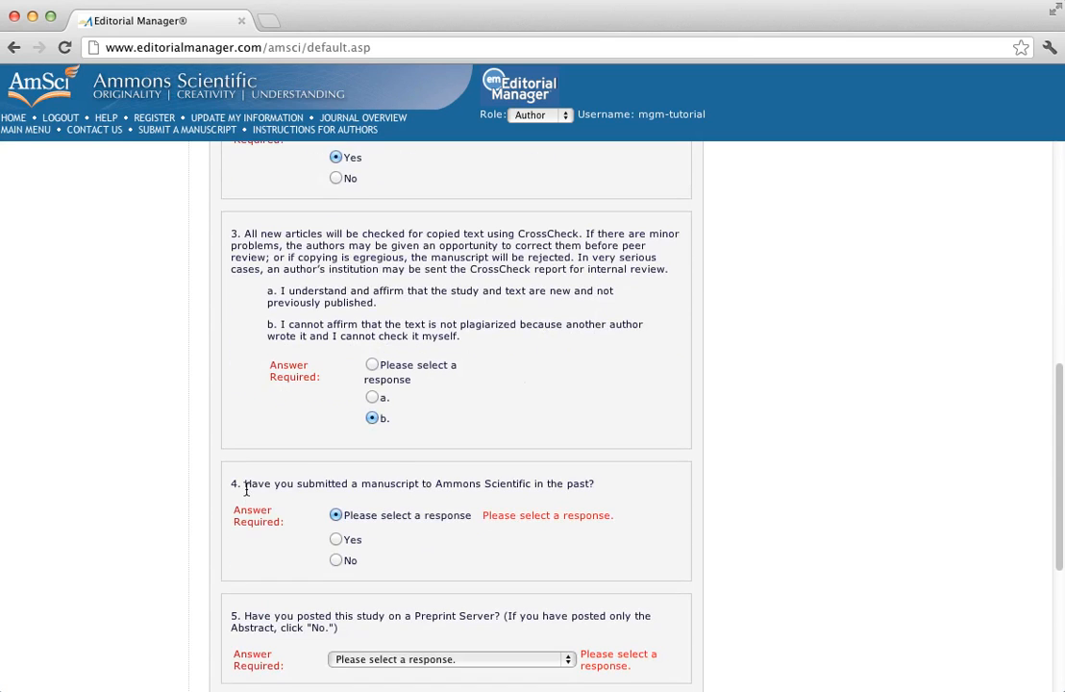
pyautogui.scroll(-1, 246, 493)
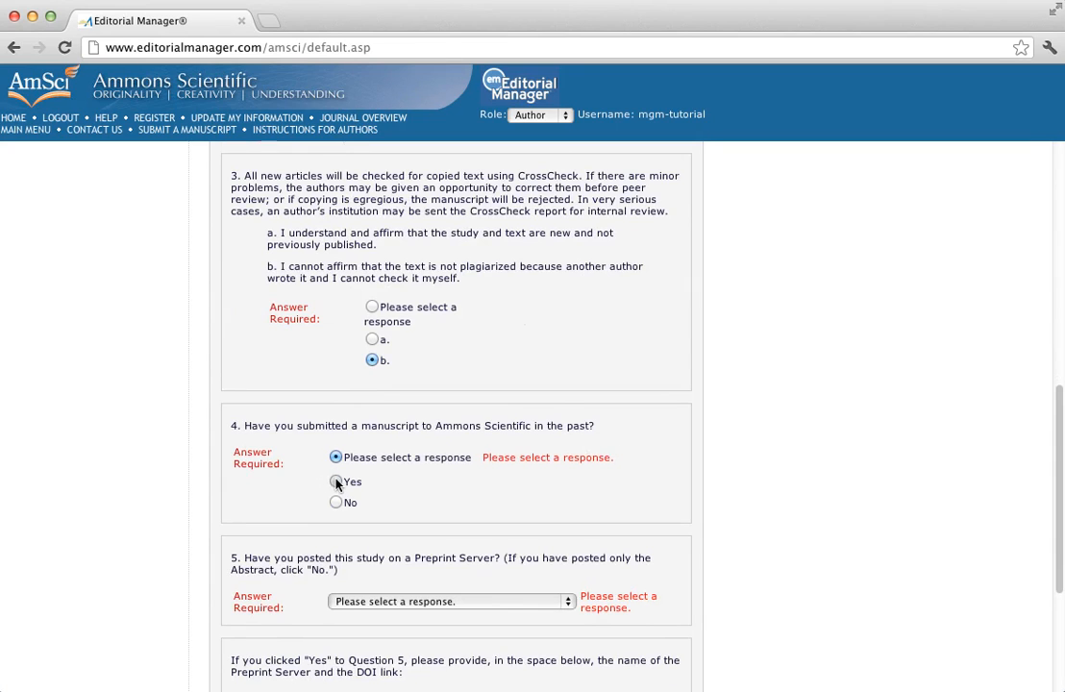
pyautogui.click(336, 483)
pyautogui.scroll(-2, 258, 487)
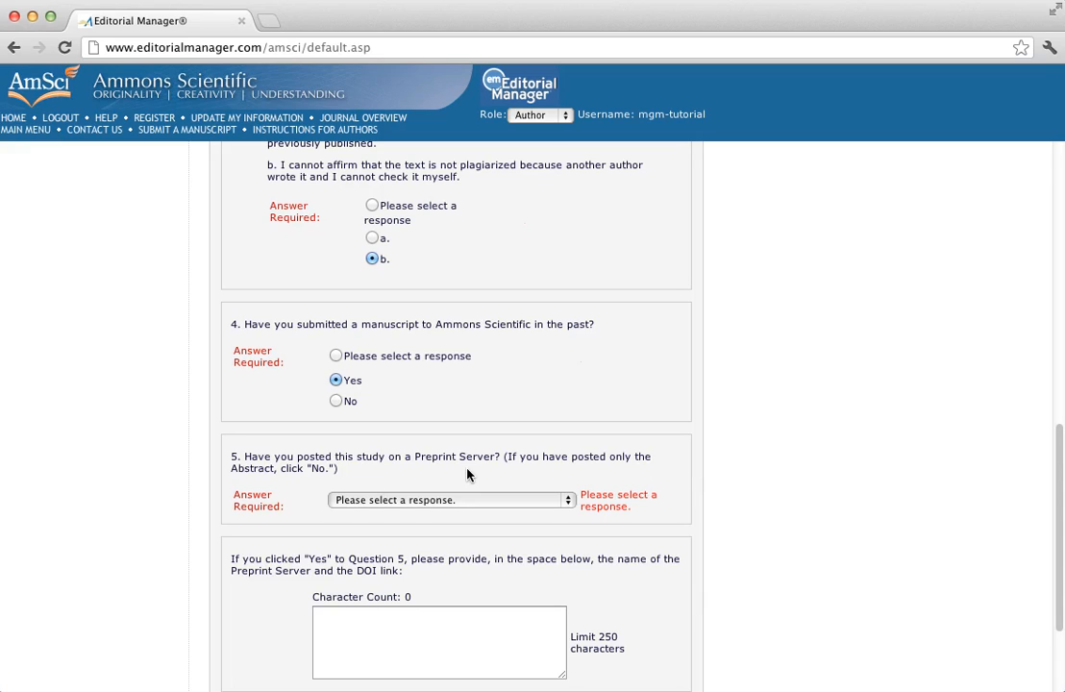
pyautogui.click(568, 502)
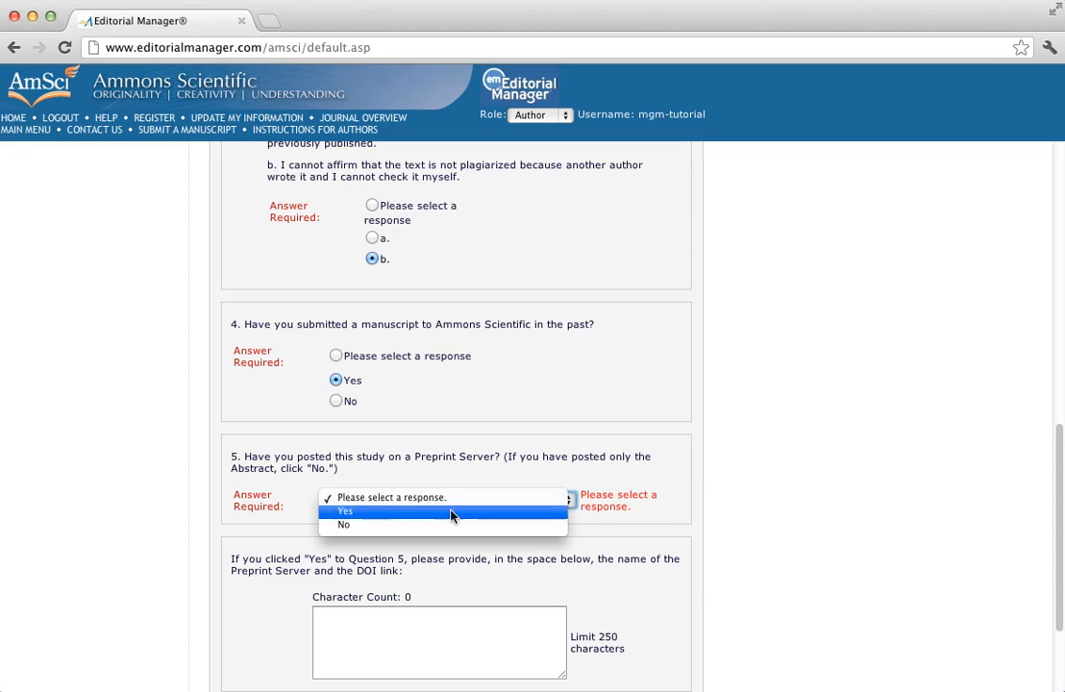
# Answer No to the preprint server question and Yes to the Copyright Form question
pyautogui.click(347, 523)
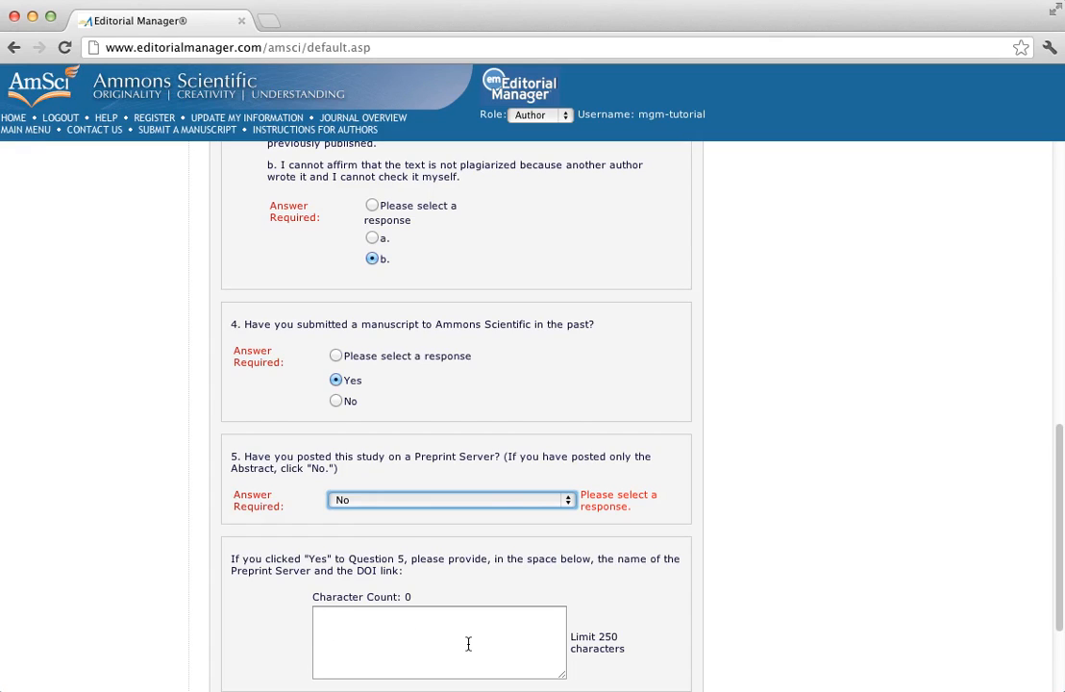
pyautogui.scroll(-4, 471, 629)
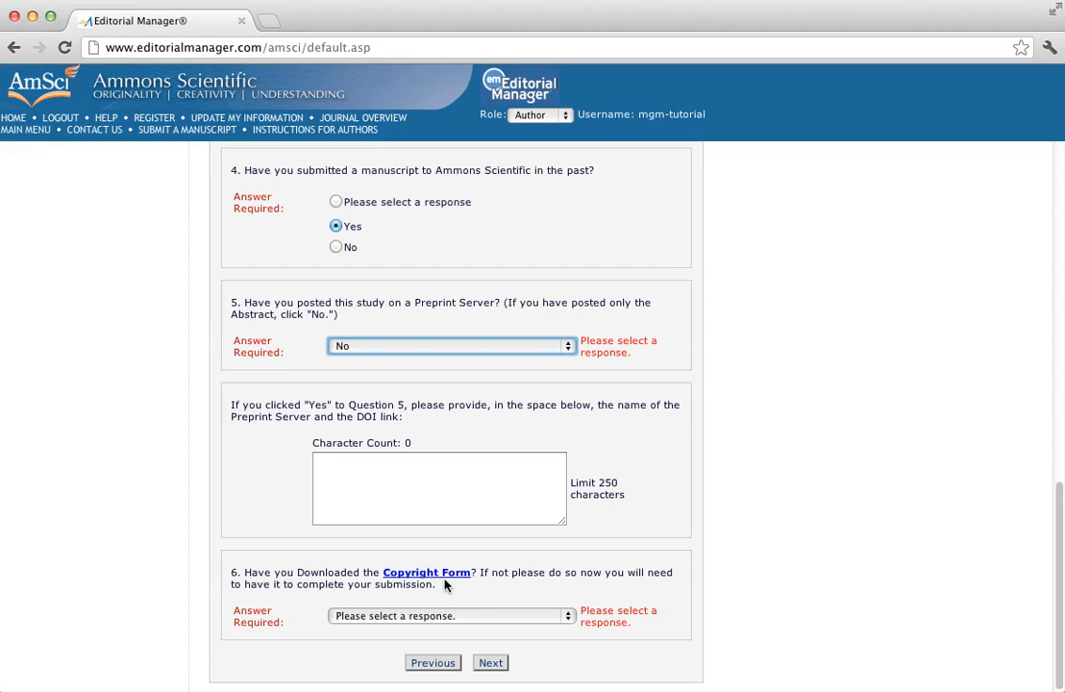
pyautogui.click(565, 619)
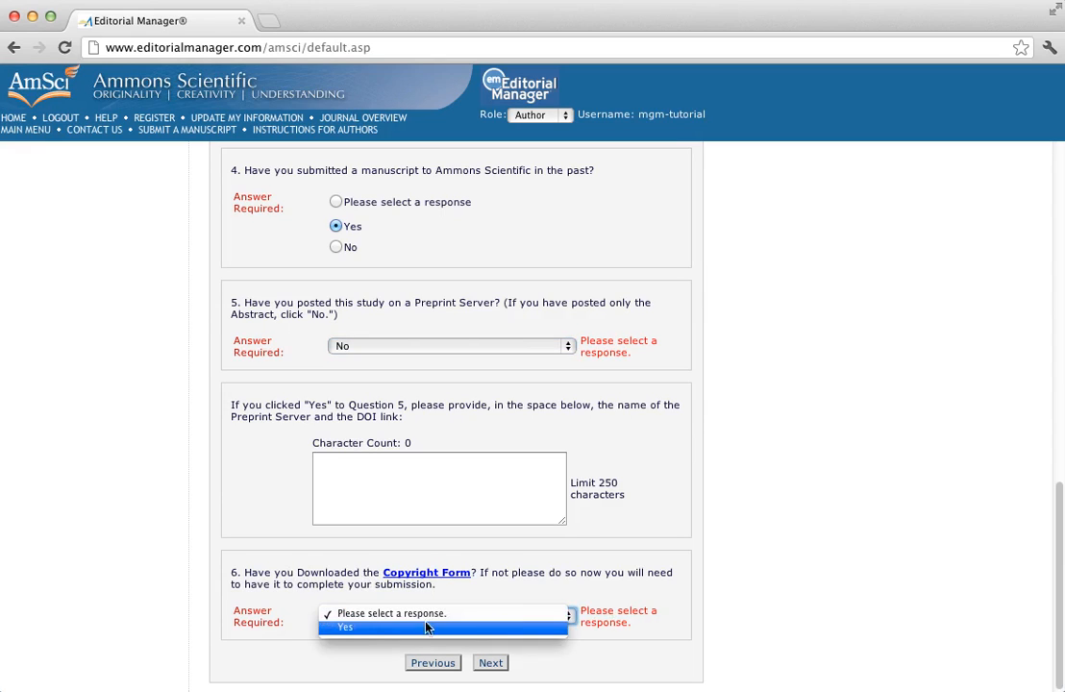
pyautogui.click(346, 629)
# Save the Additional Information answers and skip the optional Enter Comments step
pyautogui.click(491, 664)
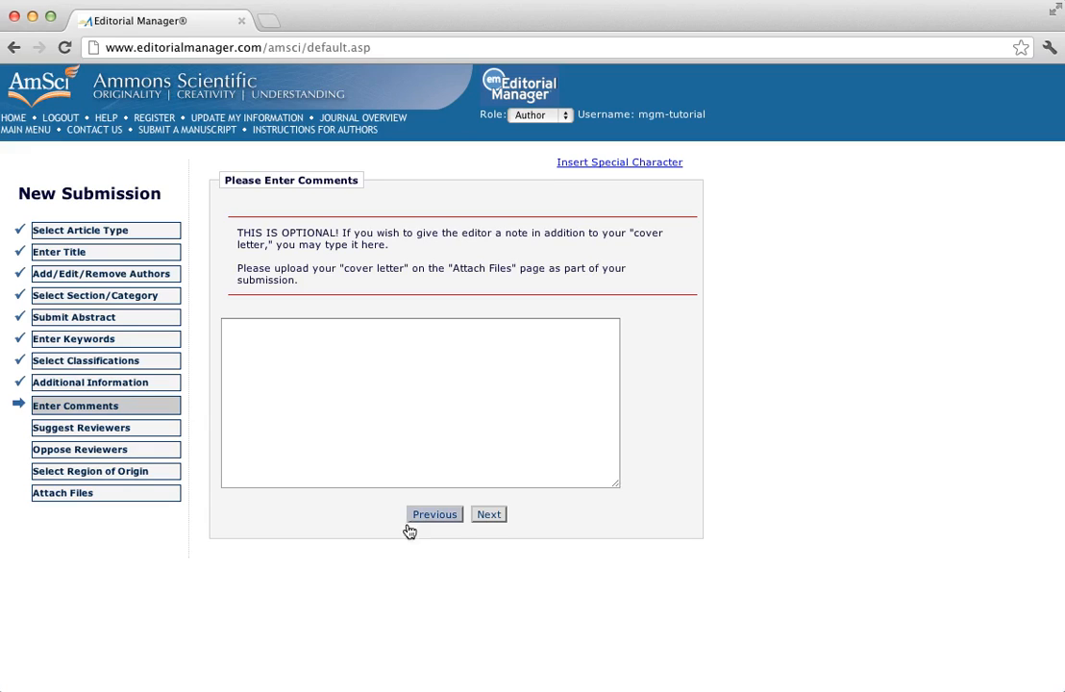
pyautogui.click(492, 516)
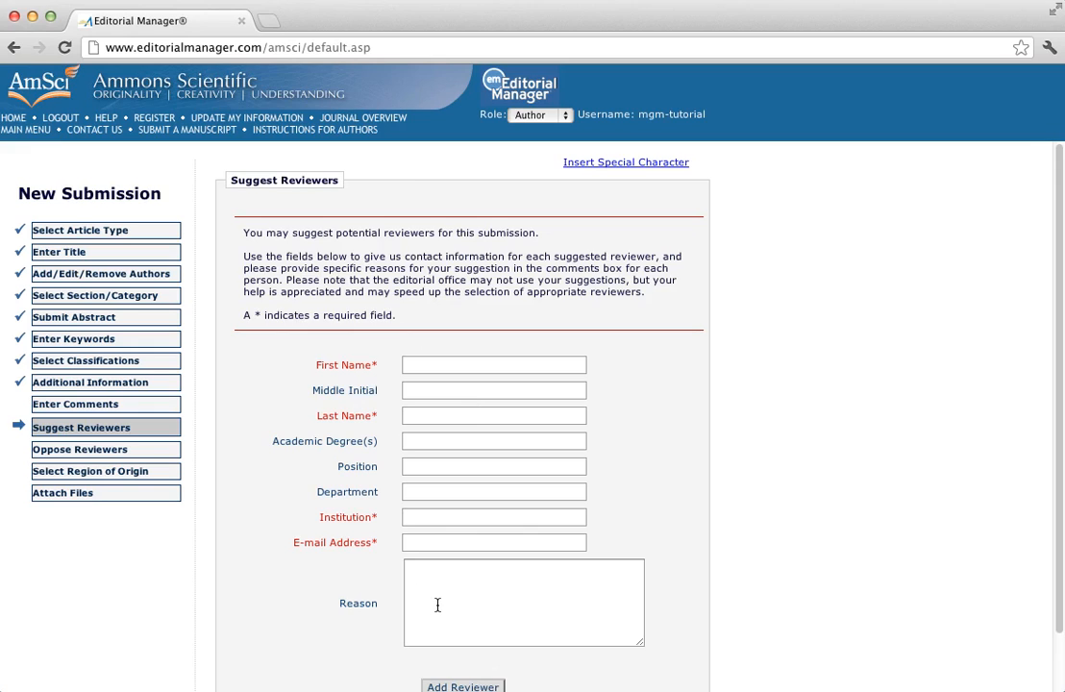
# Leave comments, suggested and opposed reviewers blank and reach Select Region of Origin
pyautogui.scroll(-1, 440, 603)
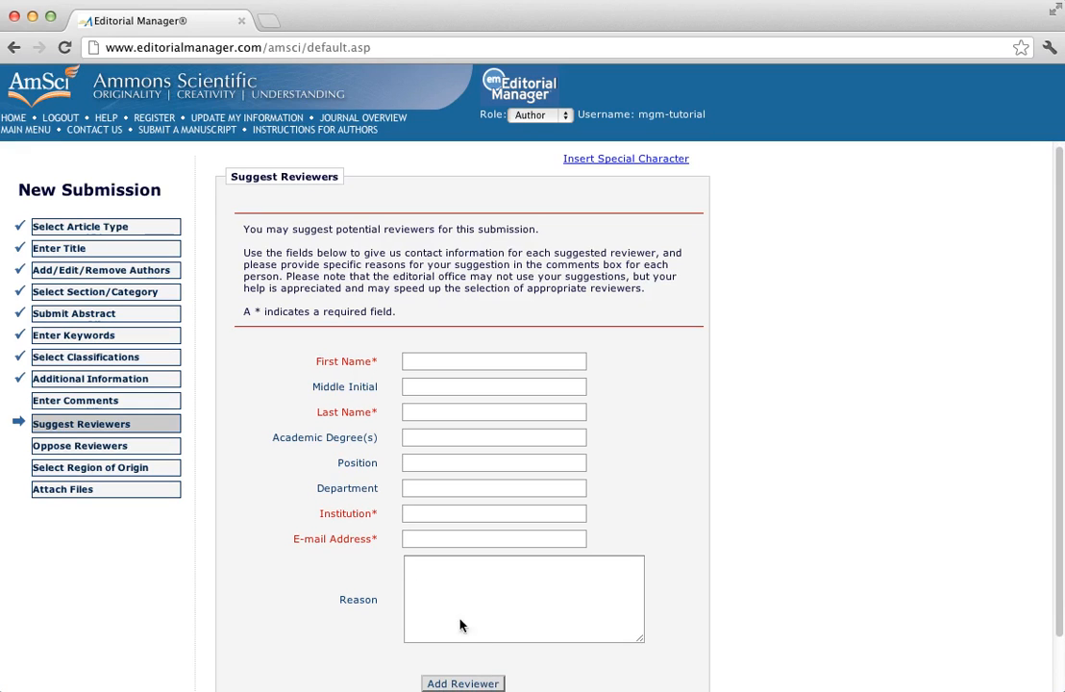
pyautogui.click(474, 683)
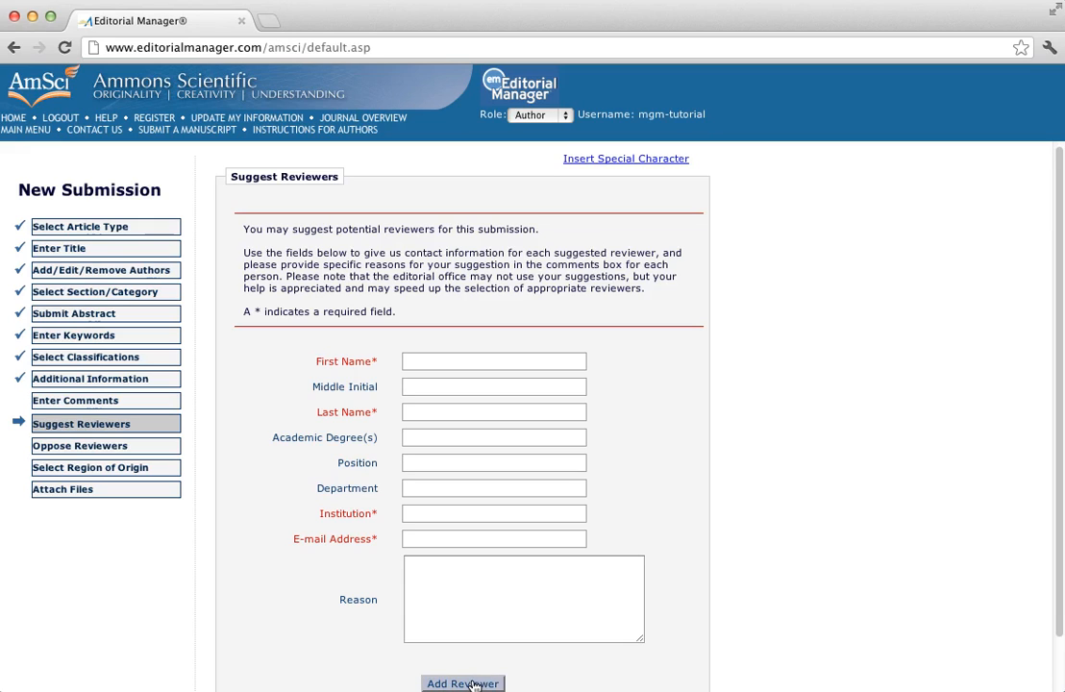
pyautogui.click(95, 448)
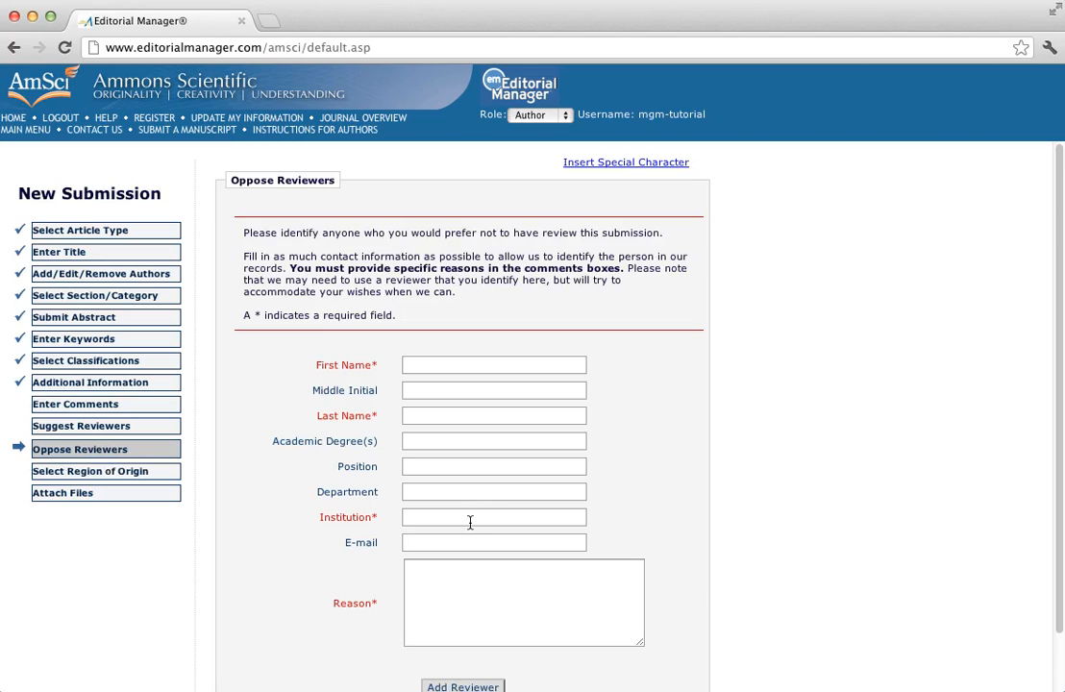
pyautogui.click(449, 687)
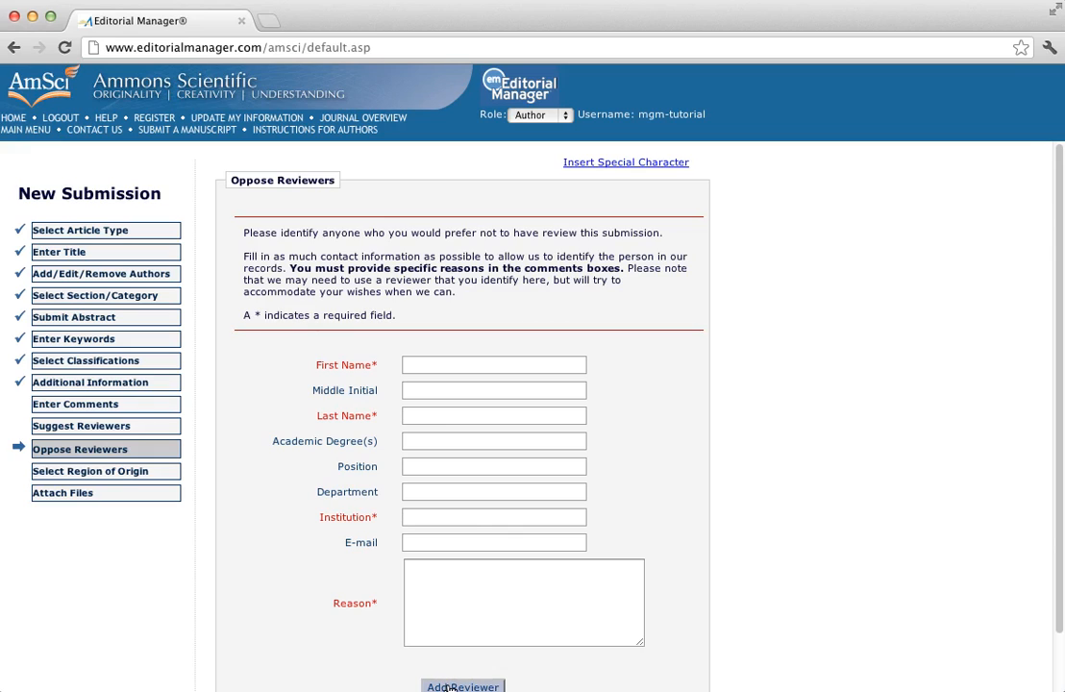
pyautogui.click(113, 473)
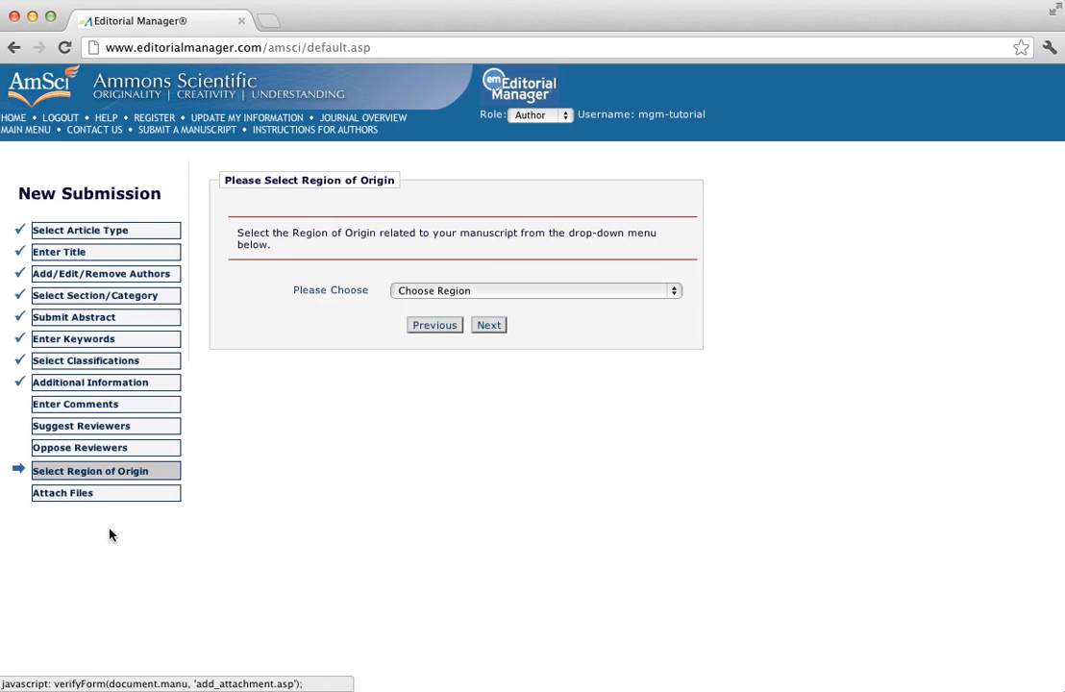
# Set the region of origin to UNITED STATES and continue to Attach Files
pyautogui.click(673, 293)
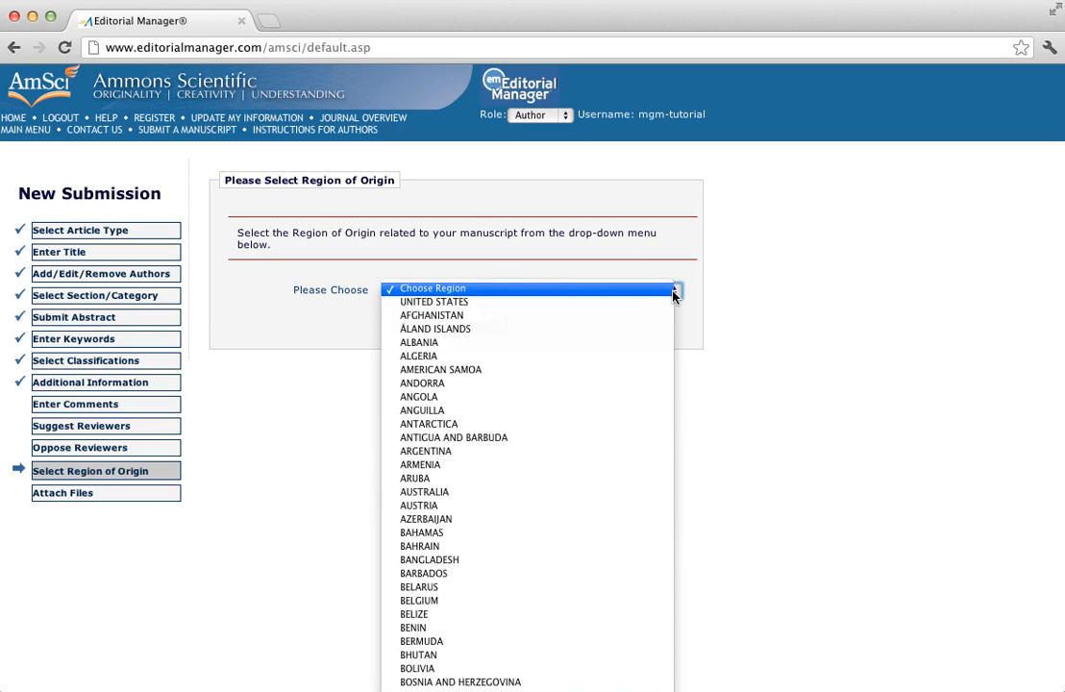
pyautogui.click(435, 303)
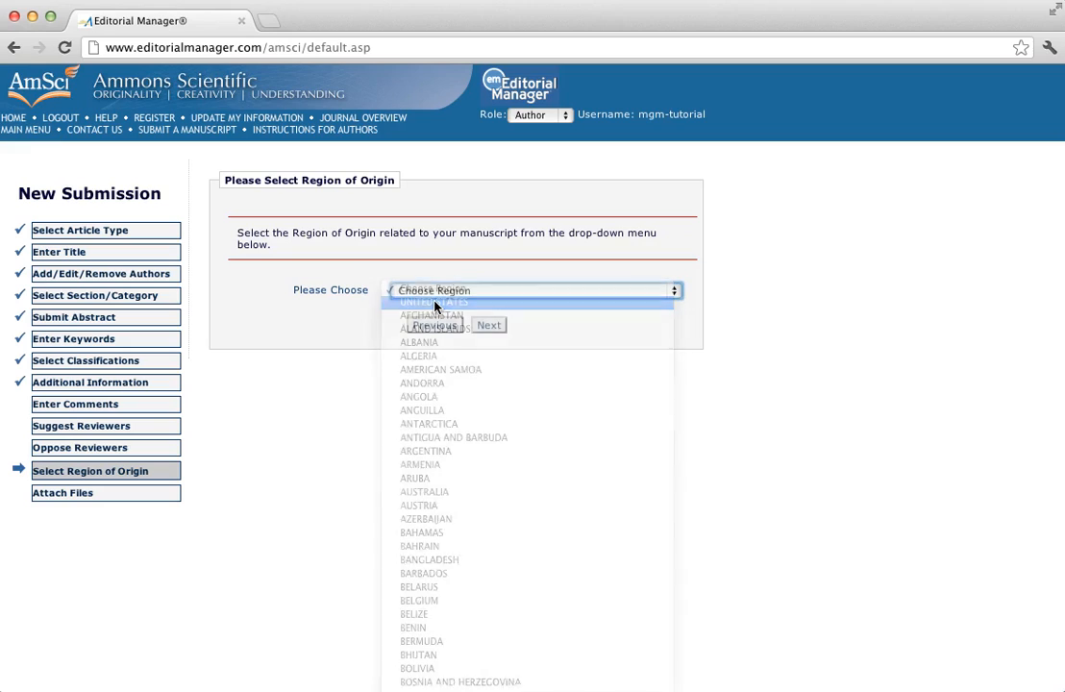
pyautogui.click(490, 325)
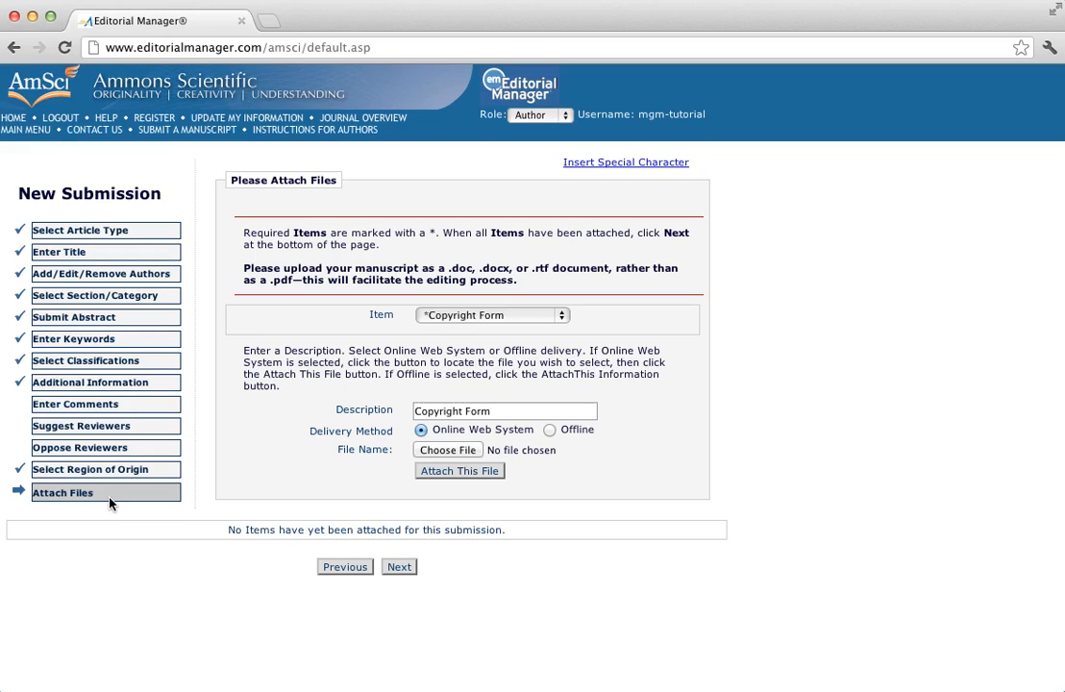
# Upload COPYRIGHT ASSIGNMENT.doc as the Copyright Form item
pyautogui.click(561, 317)
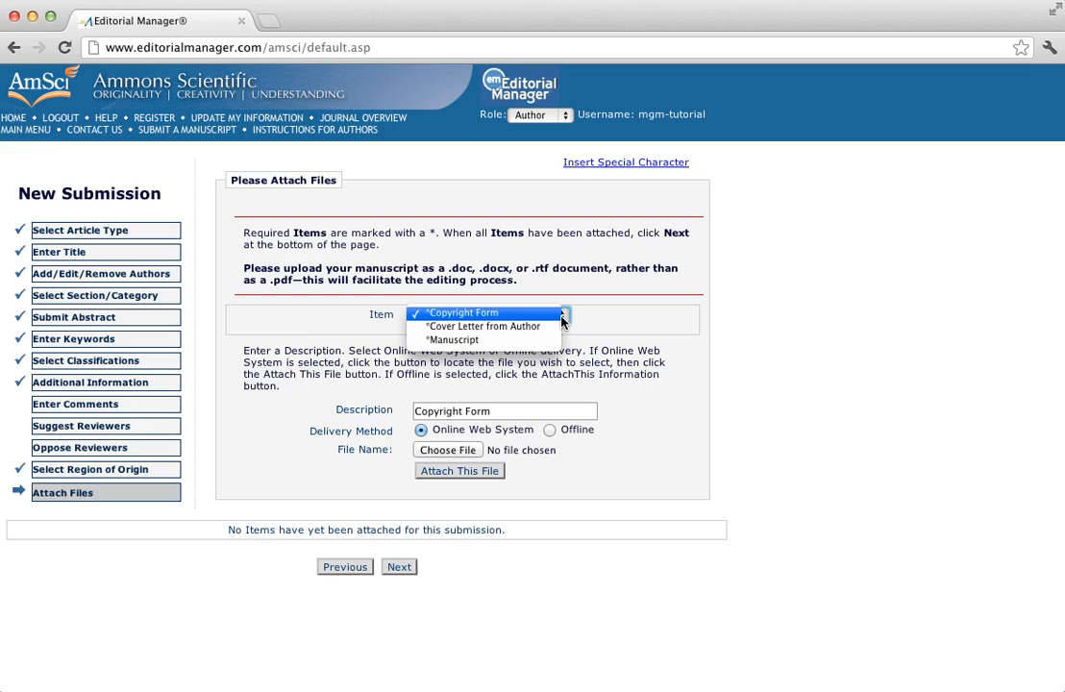
pyautogui.click(525, 316)
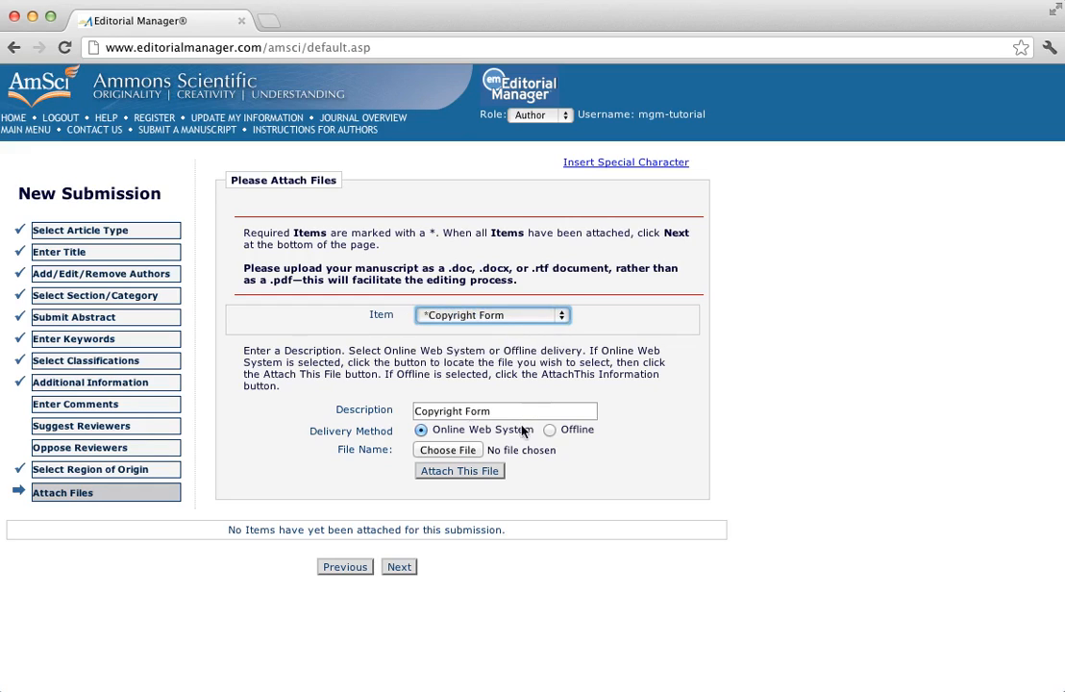
pyautogui.click(448, 450)
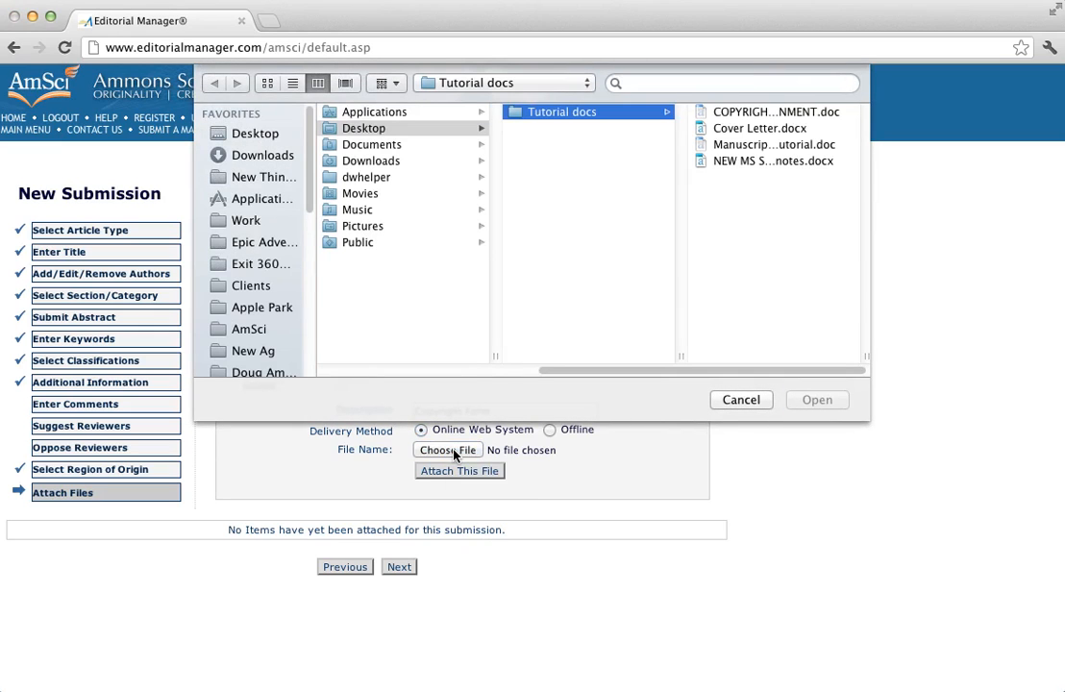
pyautogui.click(752, 114)
pyautogui.doubleClick(752, 114)
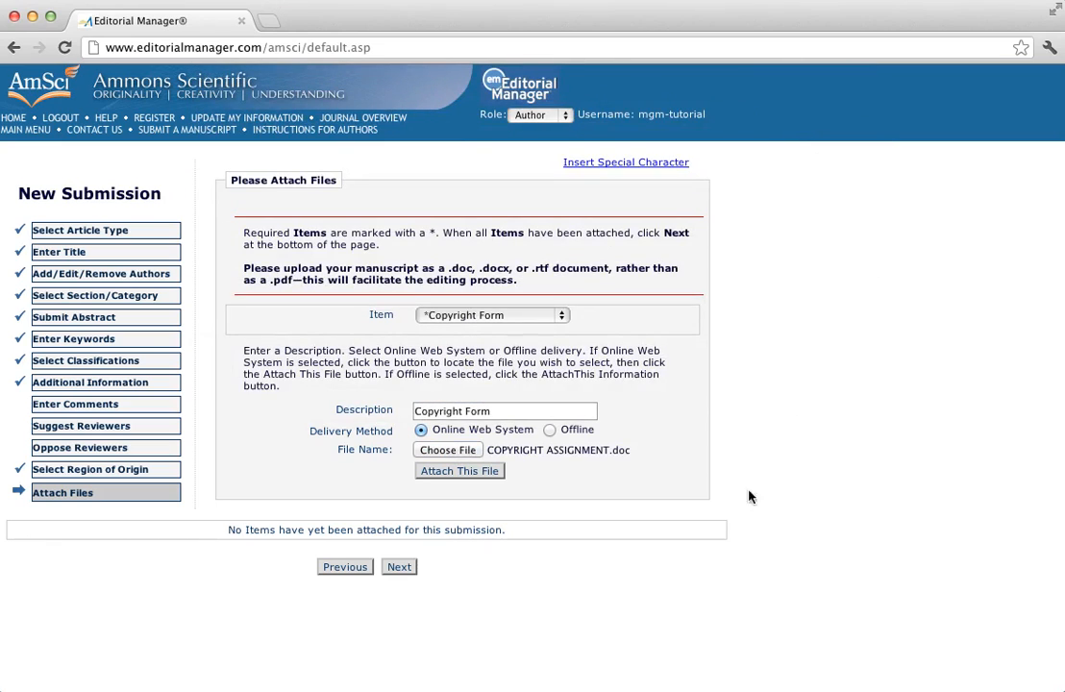
pyautogui.click(480, 472)
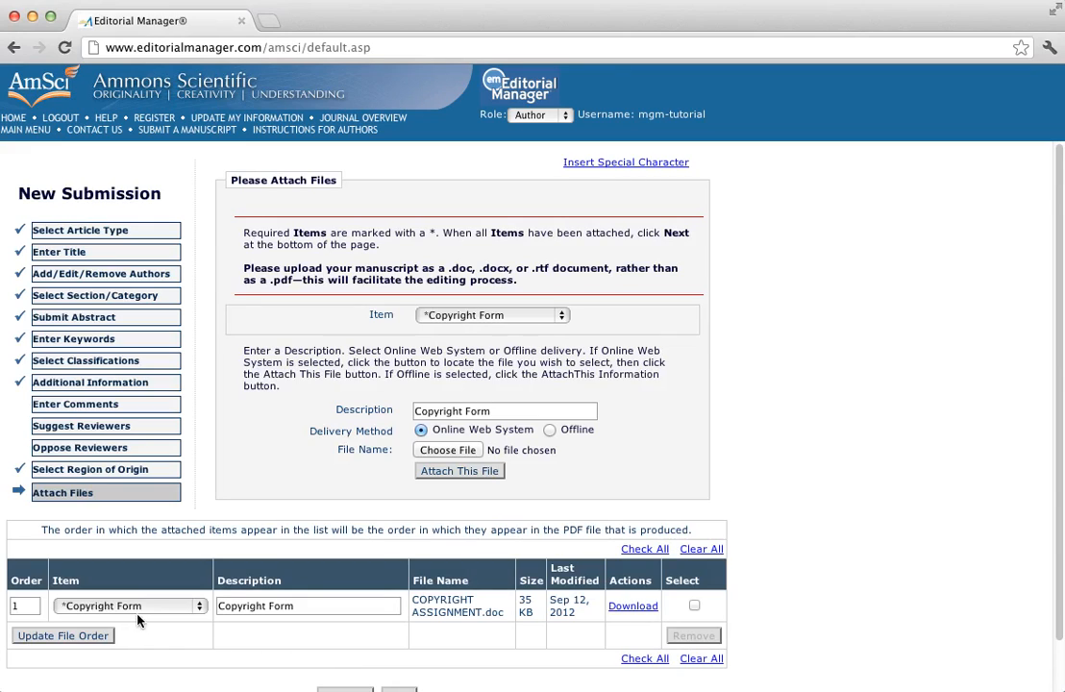
# Upload Cover Letter.docx as the Cover Letter from Author item
pyautogui.click(562, 318)
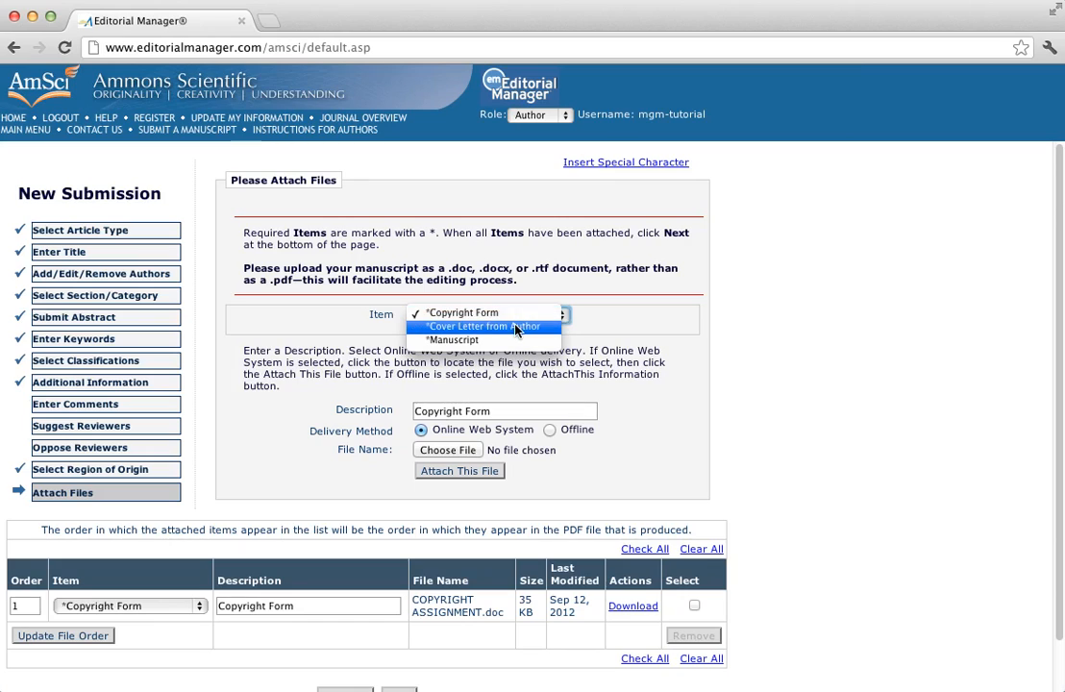
pyautogui.click(515, 328)
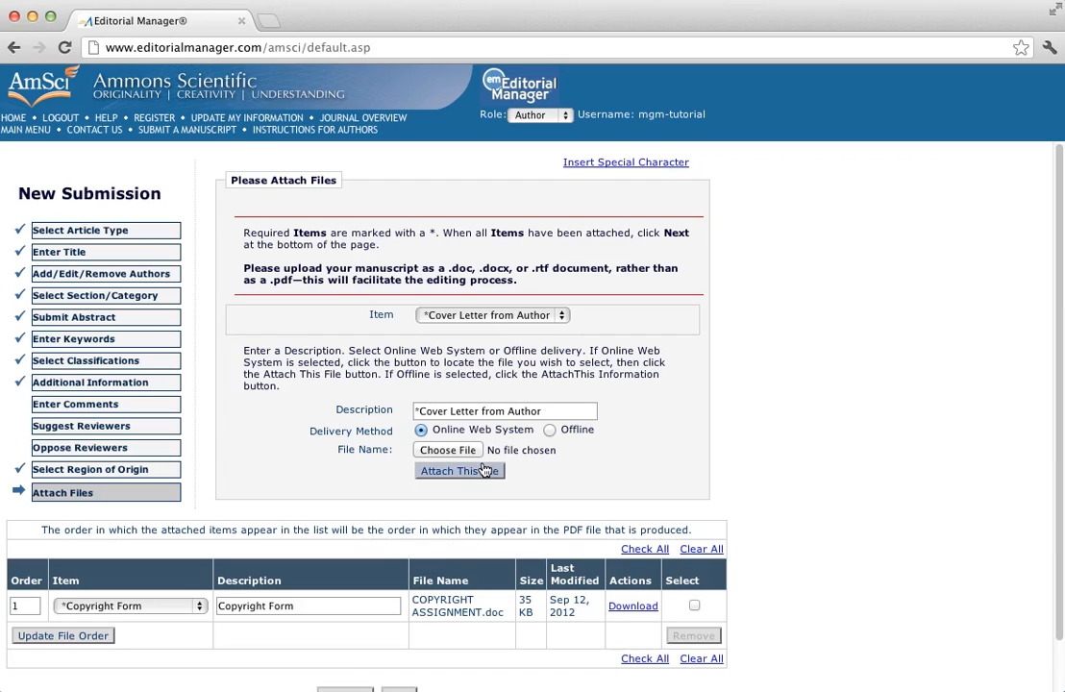
pyautogui.click(448, 450)
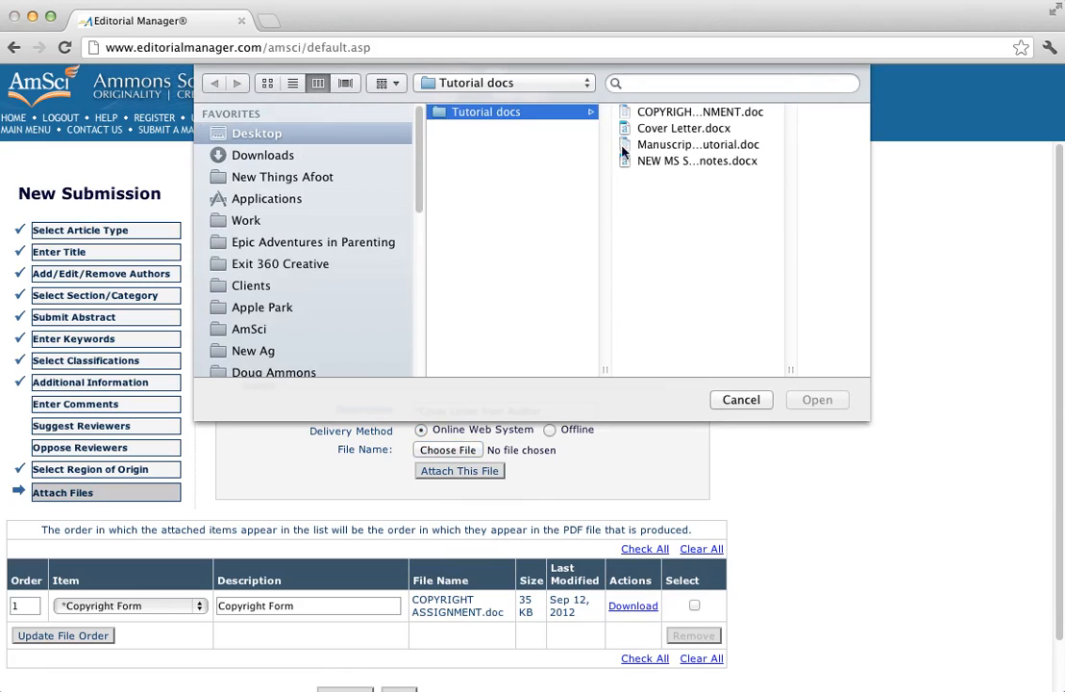
pyautogui.doubleClick(665, 130)
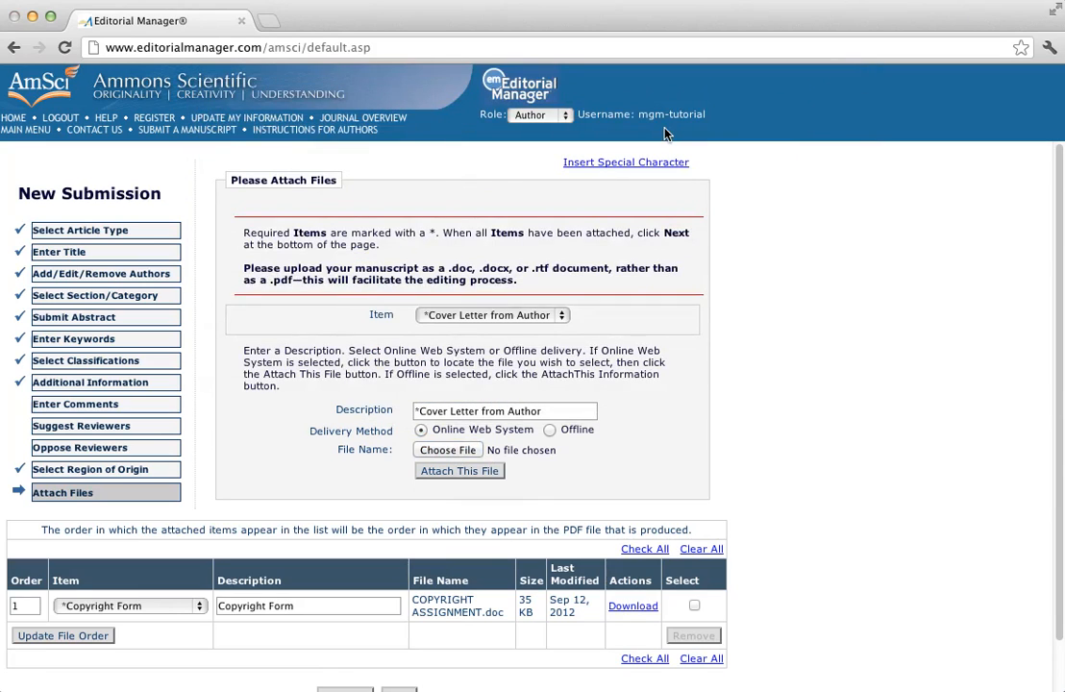
pyautogui.click(469, 473)
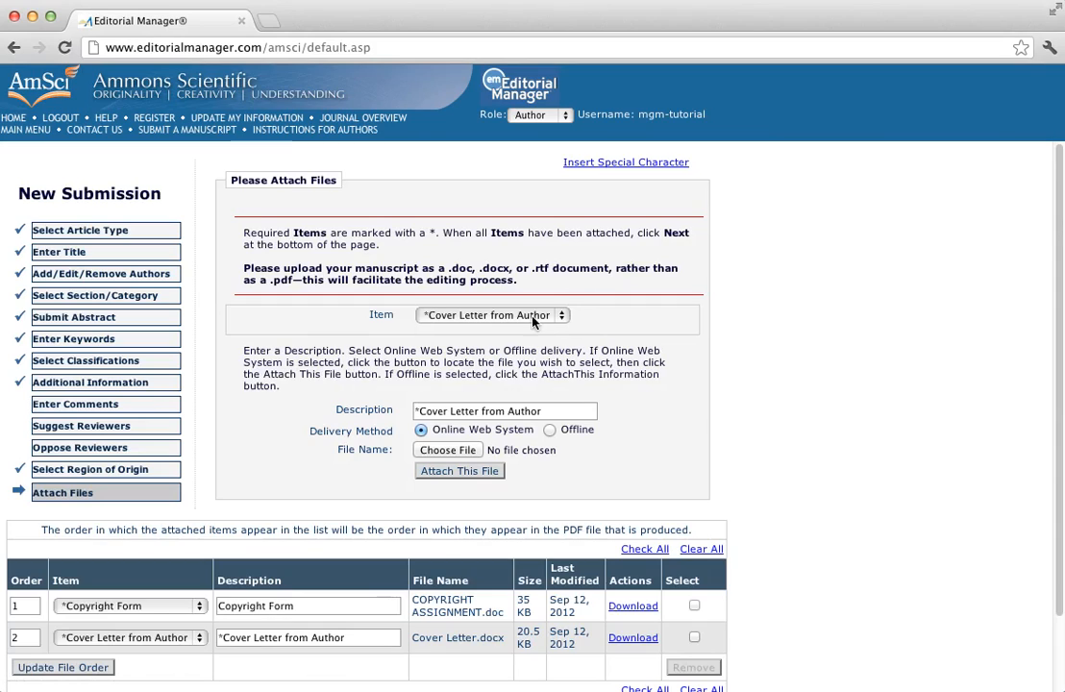
# Upload Manuscript For Tutorial.doc as the Manuscript item
pyautogui.click(561, 319)
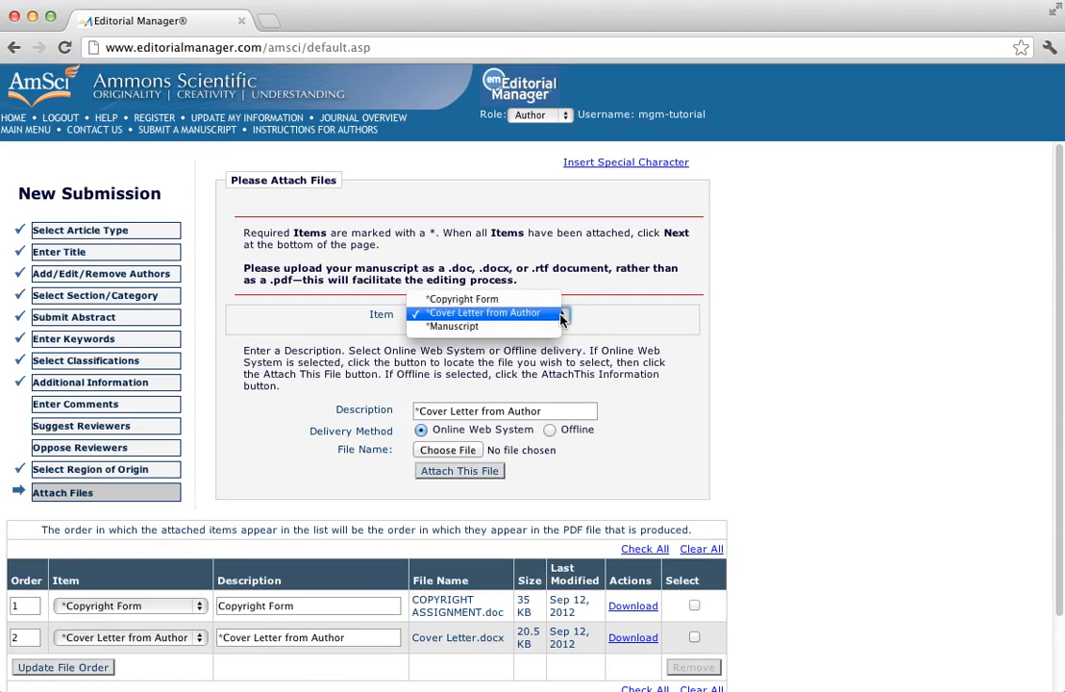
pyautogui.click(509, 332)
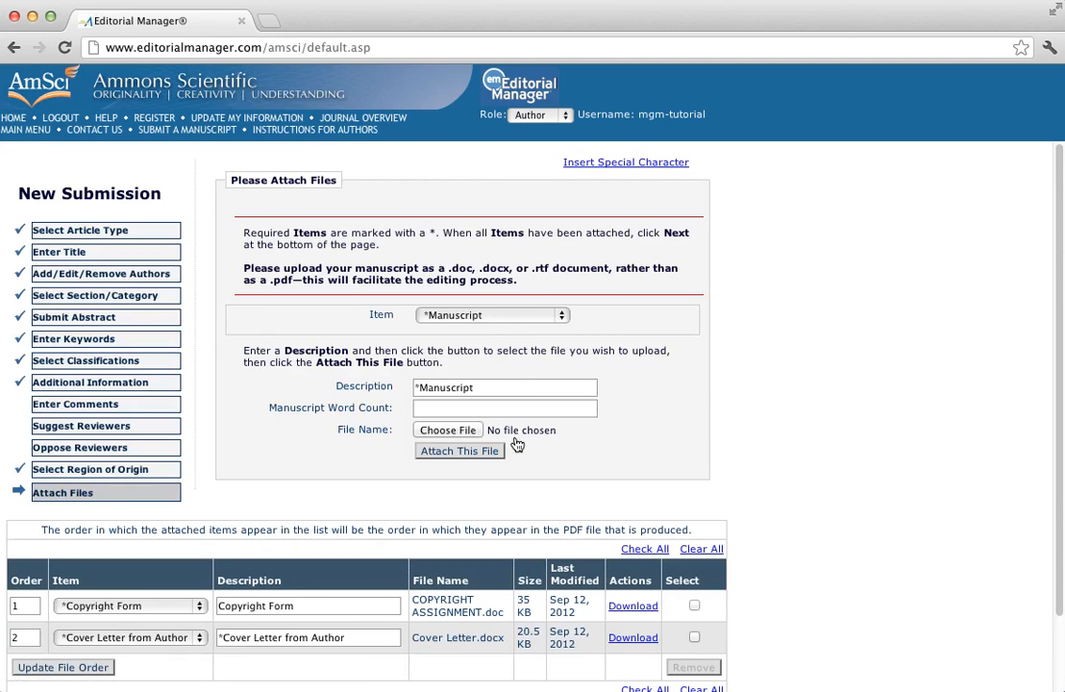
pyautogui.click(456, 432)
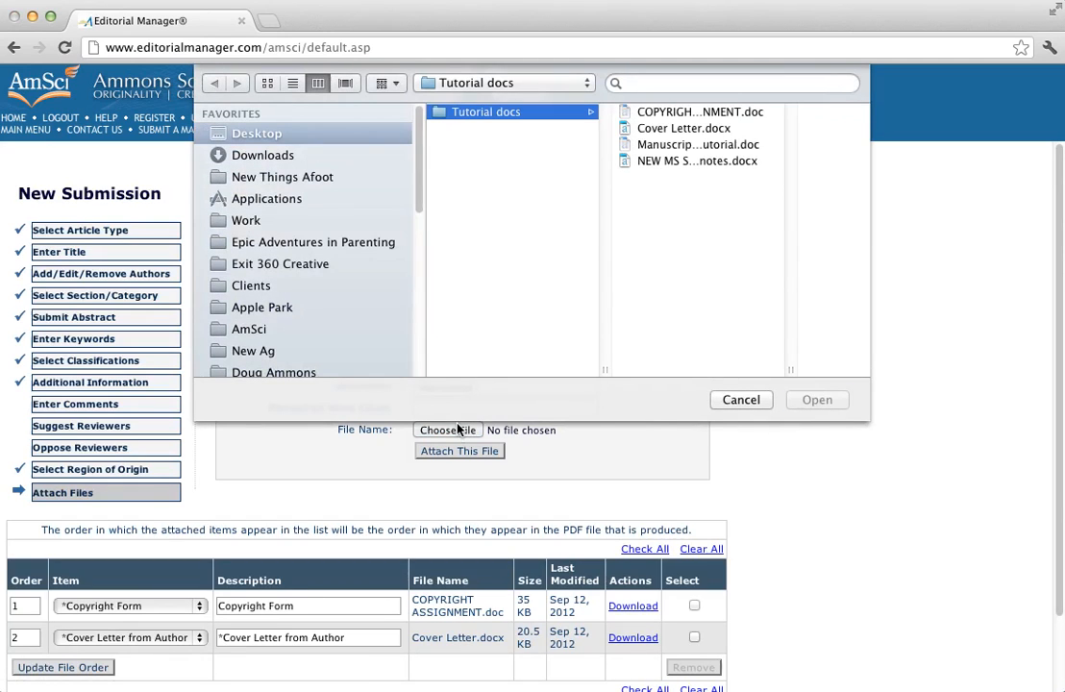
pyautogui.doubleClick(660, 146)
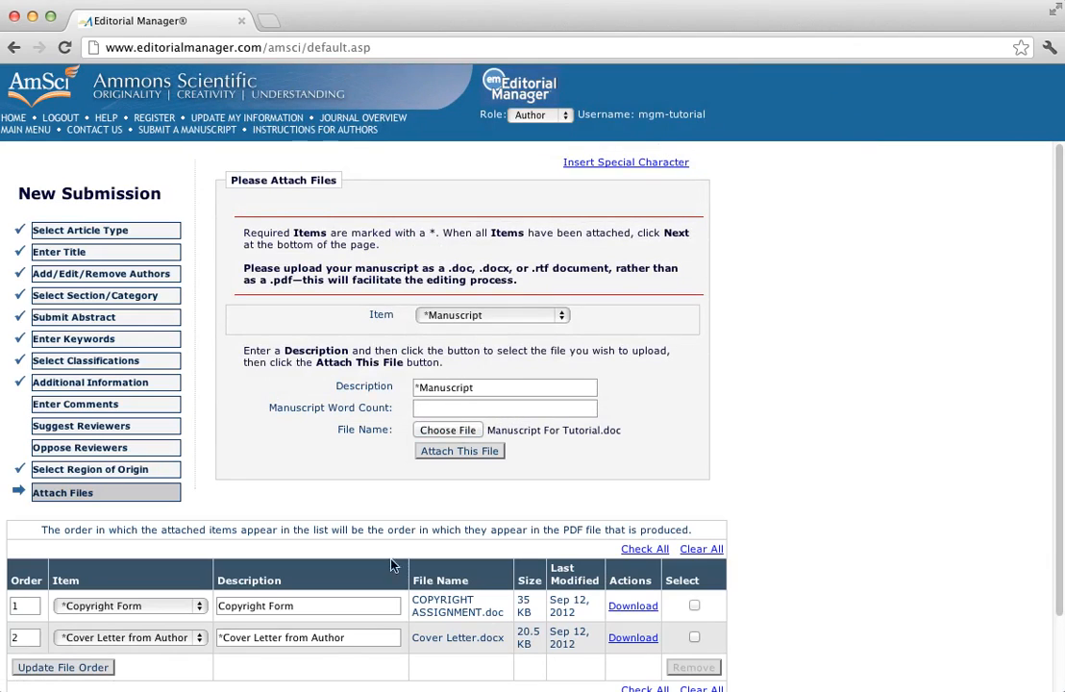
pyautogui.click(458, 452)
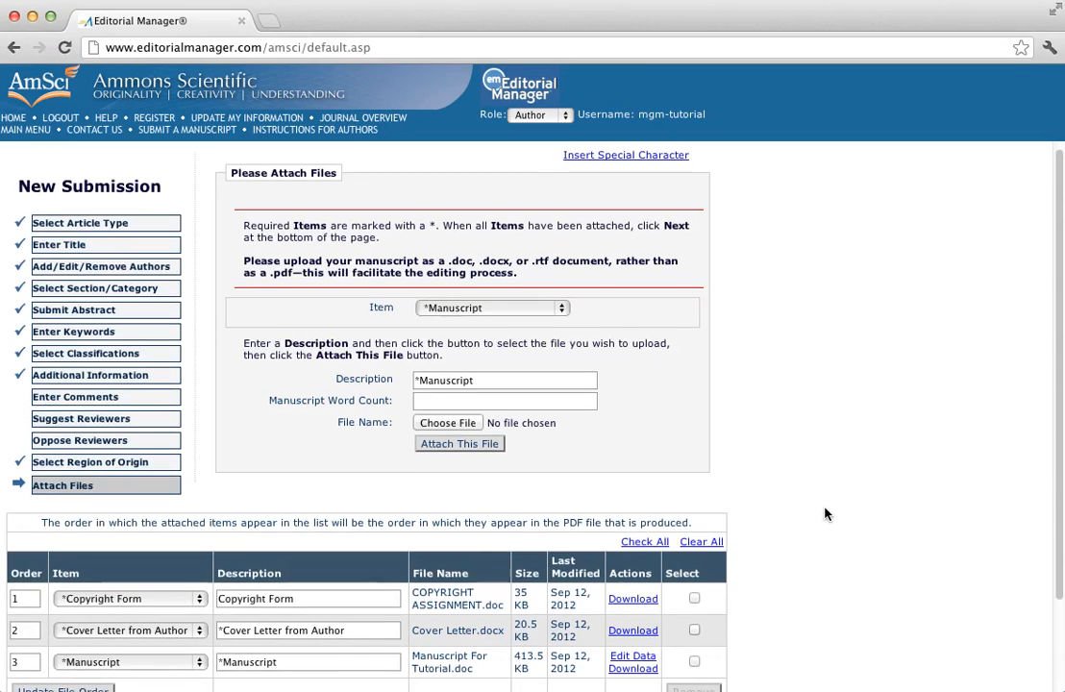
pyautogui.scroll(-3, 824, 514)
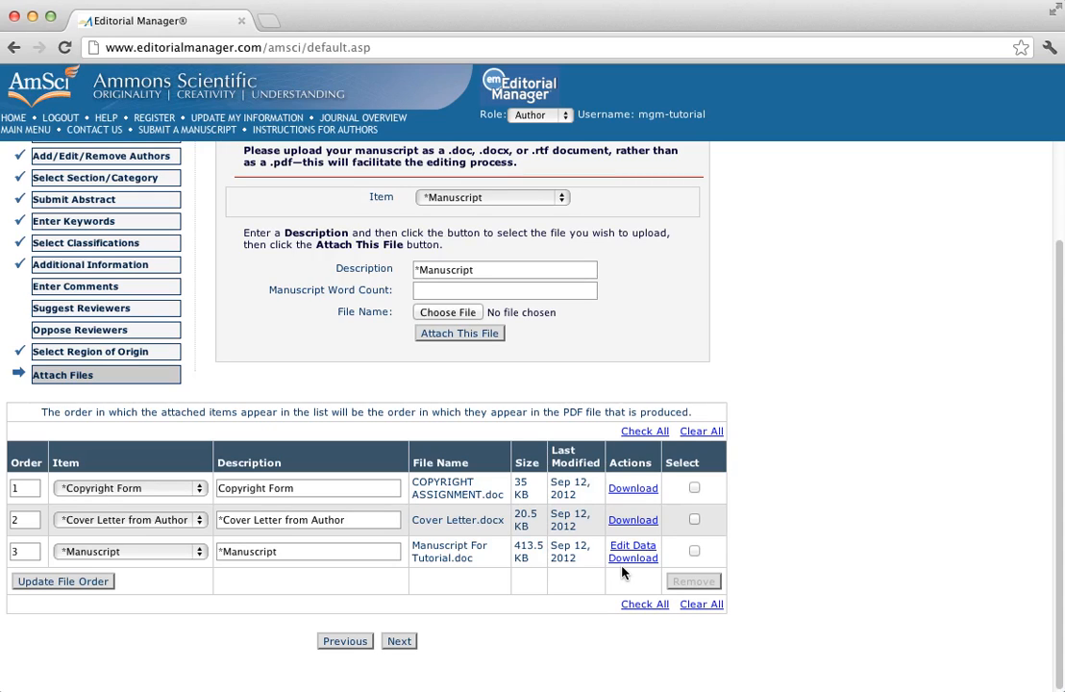
# Accept the three attached files and their order, then build the PDF for approval
pyautogui.click(405, 647)
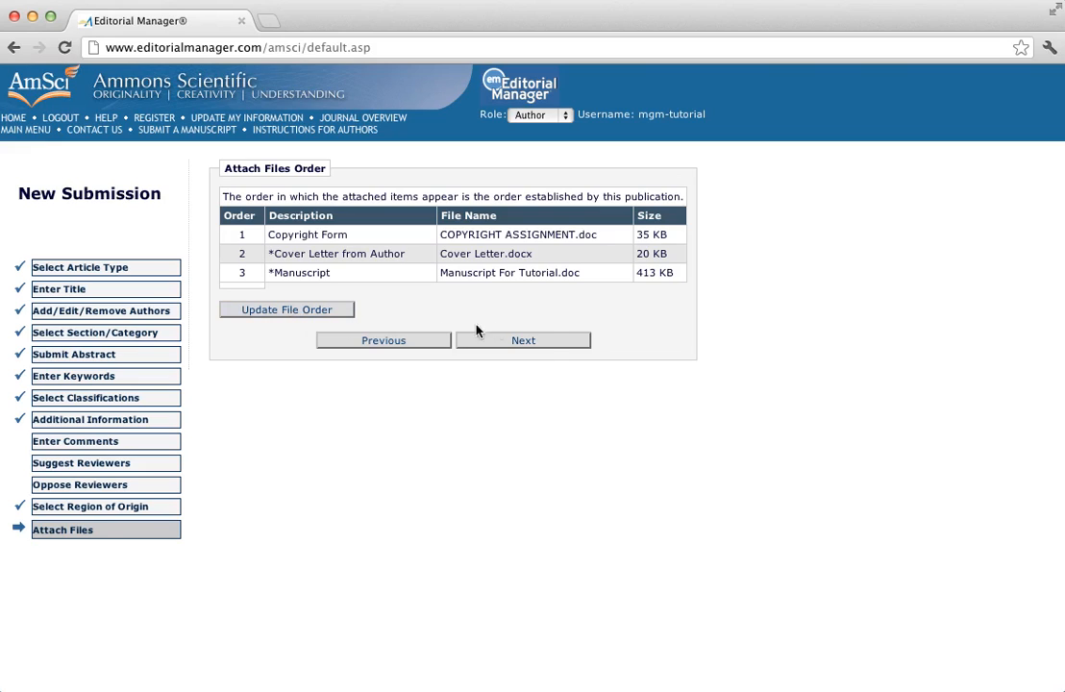
pyautogui.click(545, 348)
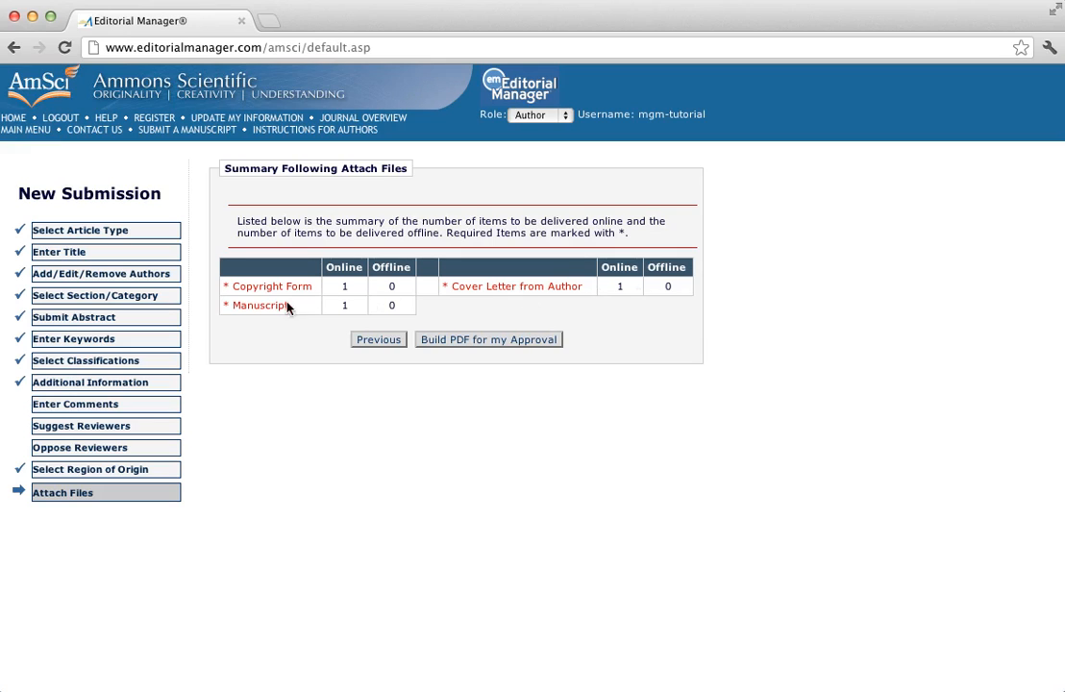
pyautogui.click(494, 342)
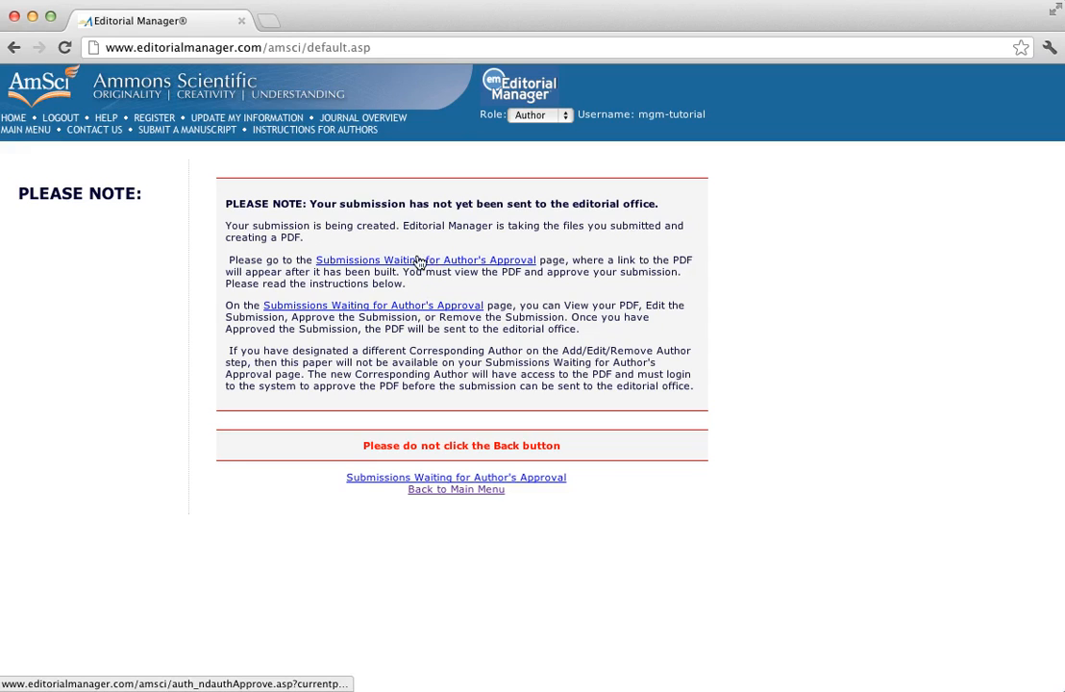
# Open the Submissions Waiting for Author's Approval list
pyautogui.click(418, 266)
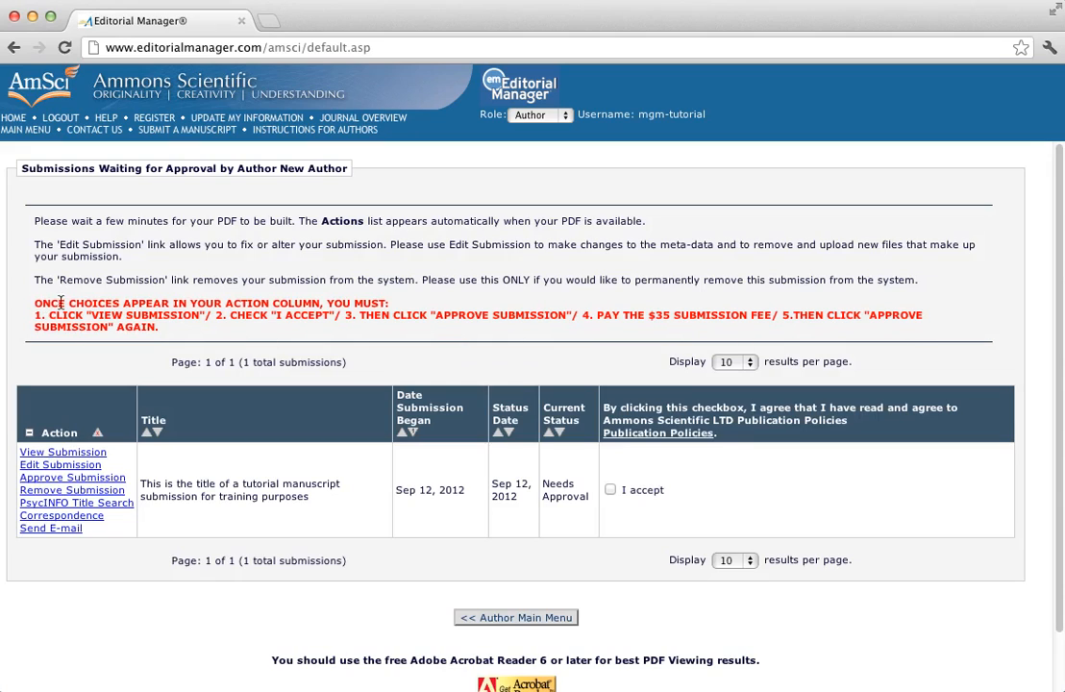
# Open the 16-page submission PDF and page through its details, copyright form, cover letter and manuscript
pyautogui.click(71, 455)
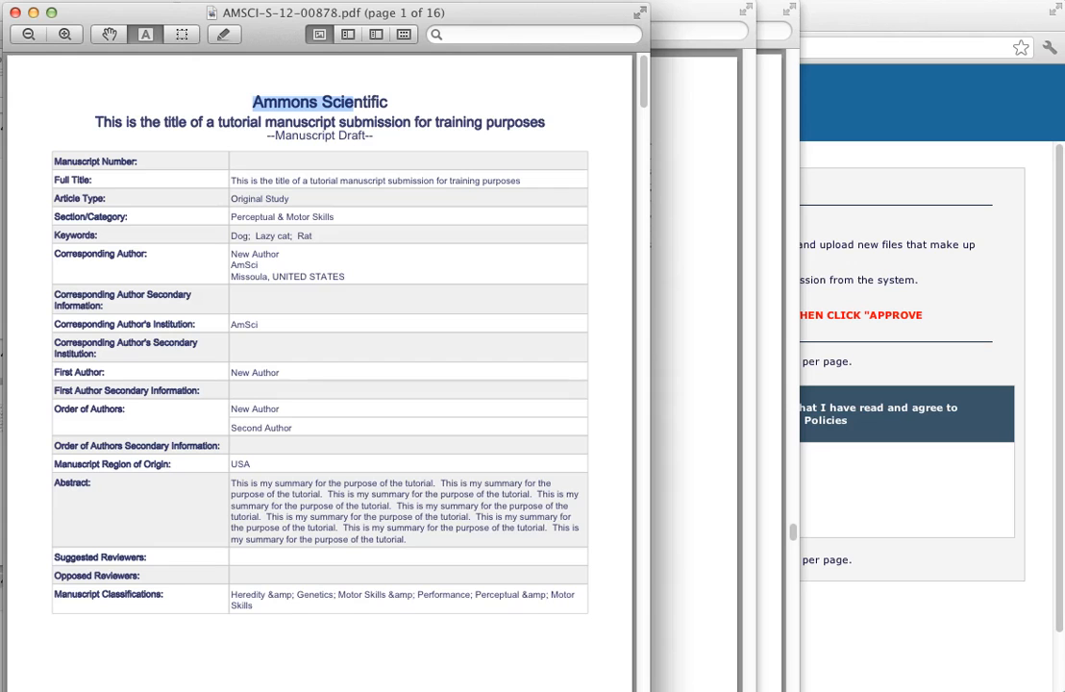
pyautogui.scroll(-5, 332, 603)
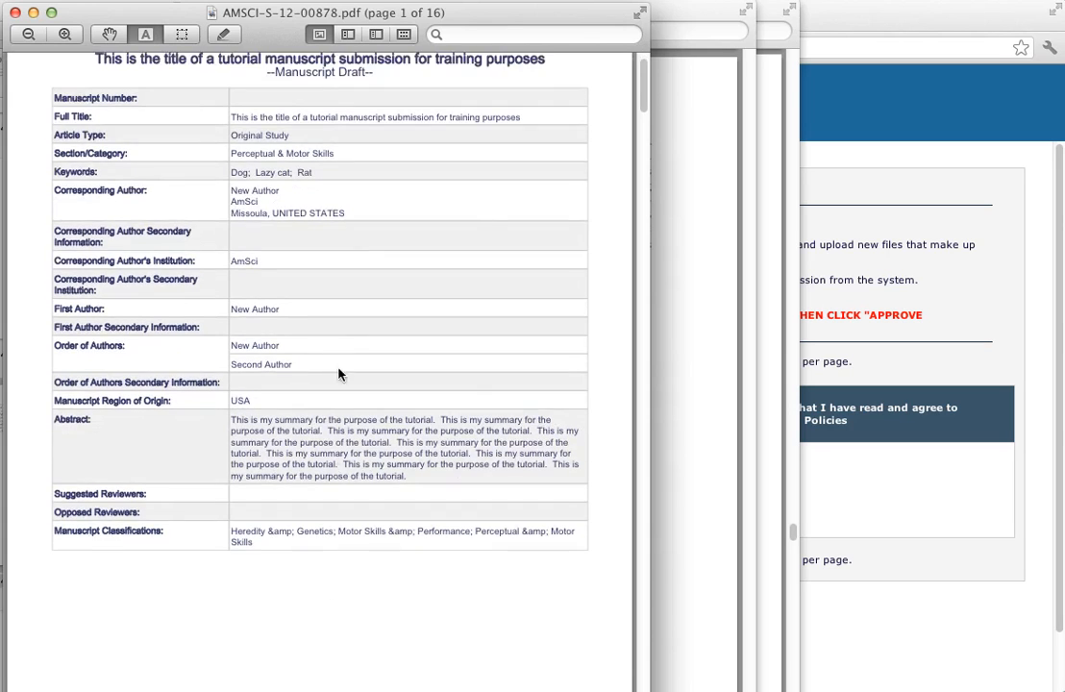
pyautogui.scroll(-10, 320, 403)
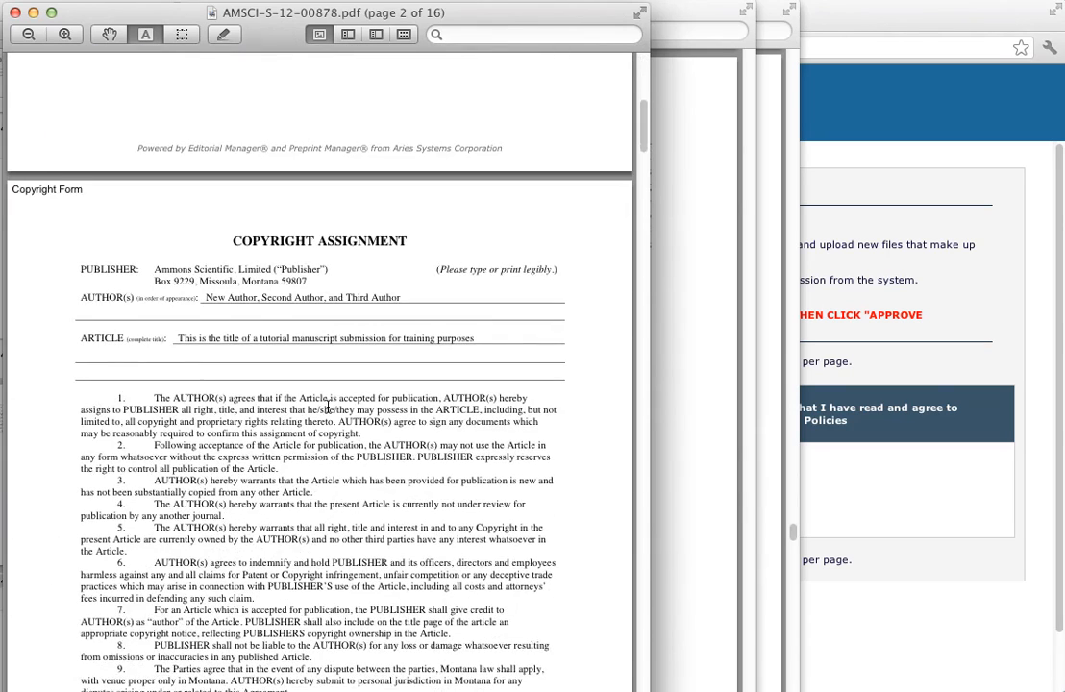
pyautogui.scroll(-3, 333, 407)
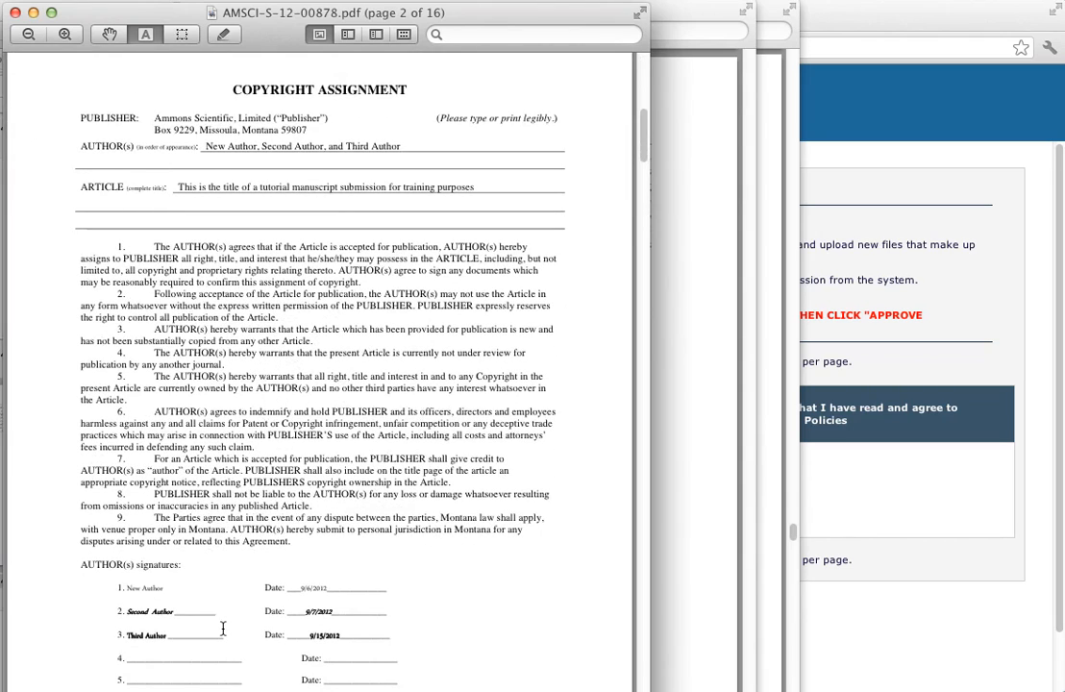
pyautogui.scroll(-14, 361, 318)
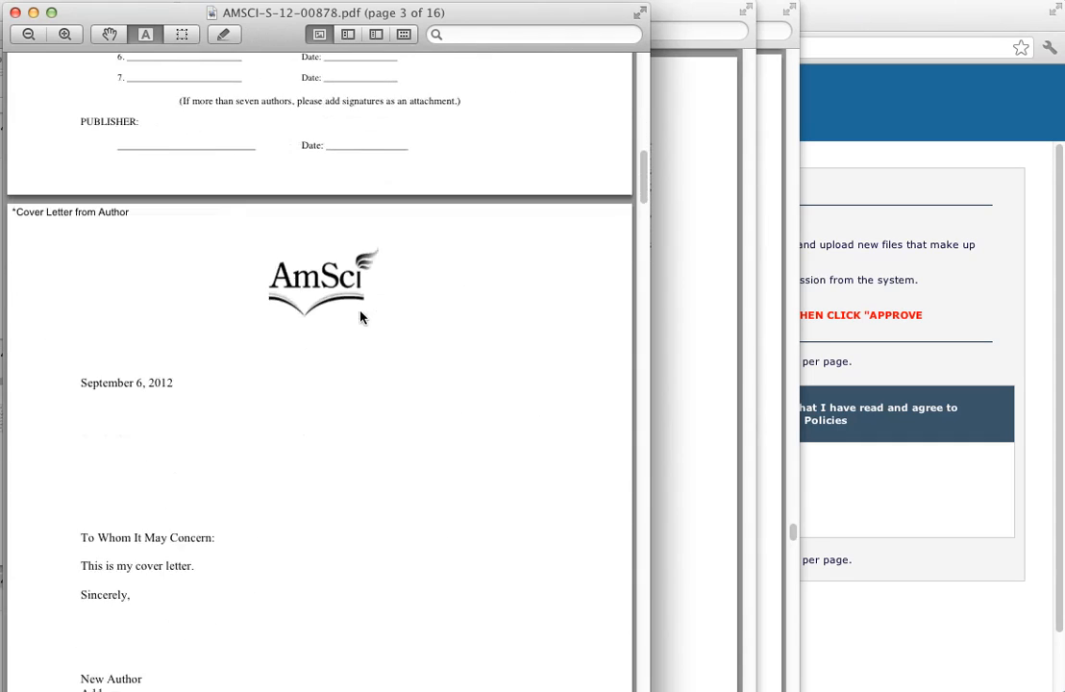
pyautogui.scroll(-2, 361, 317)
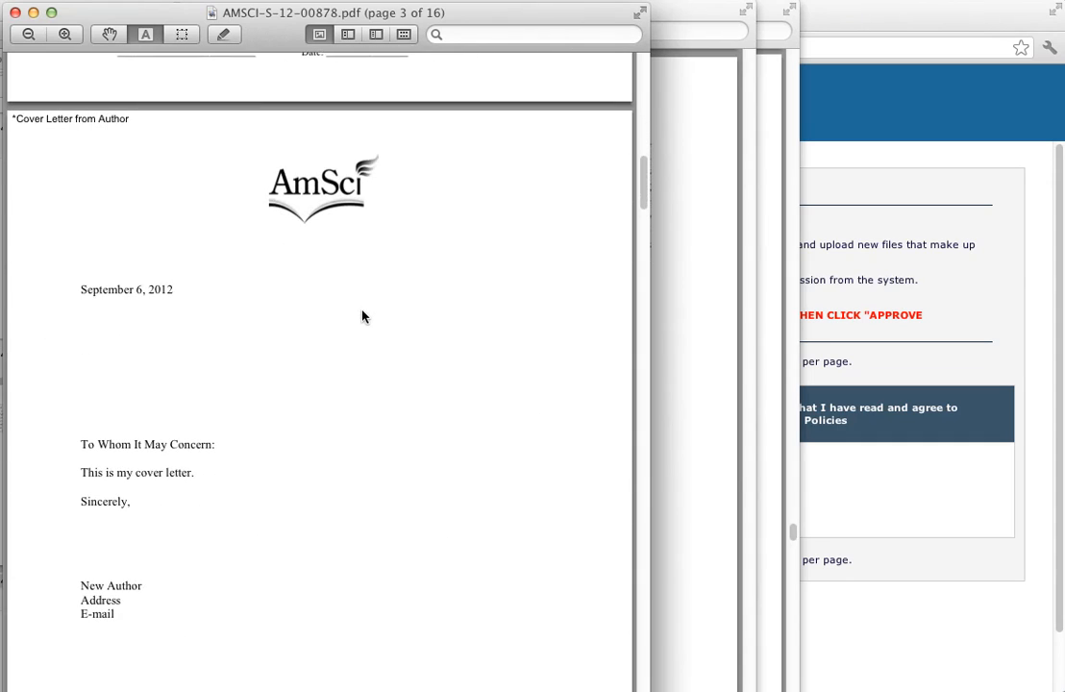
pyautogui.scroll(-15, 297, 365)
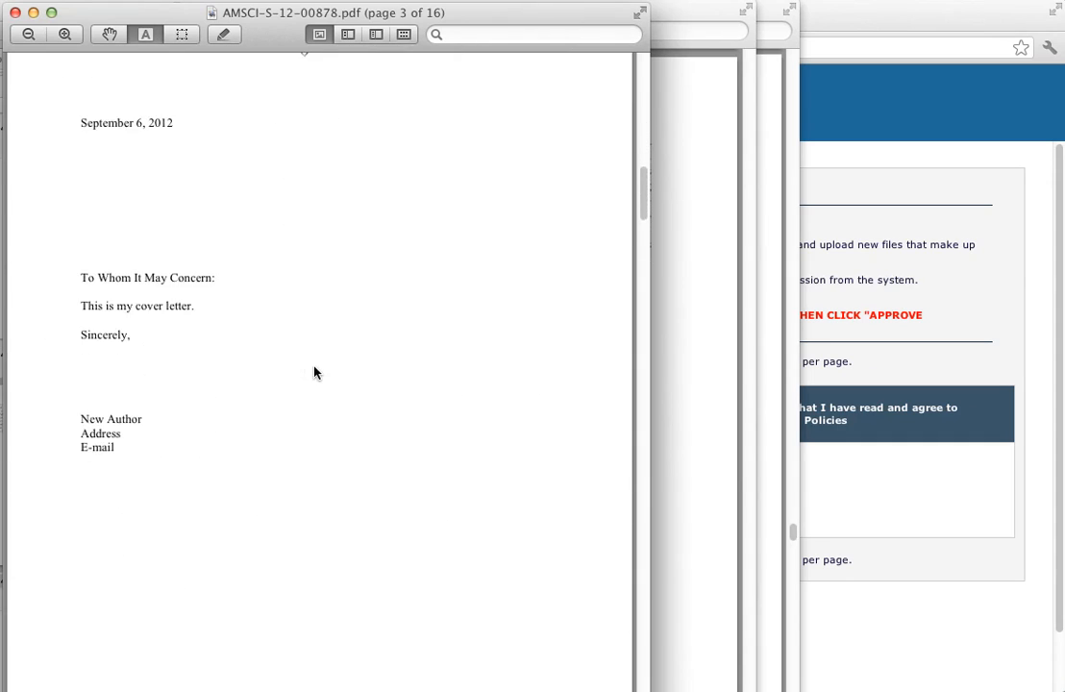
pyautogui.scroll(-4, 322, 353)
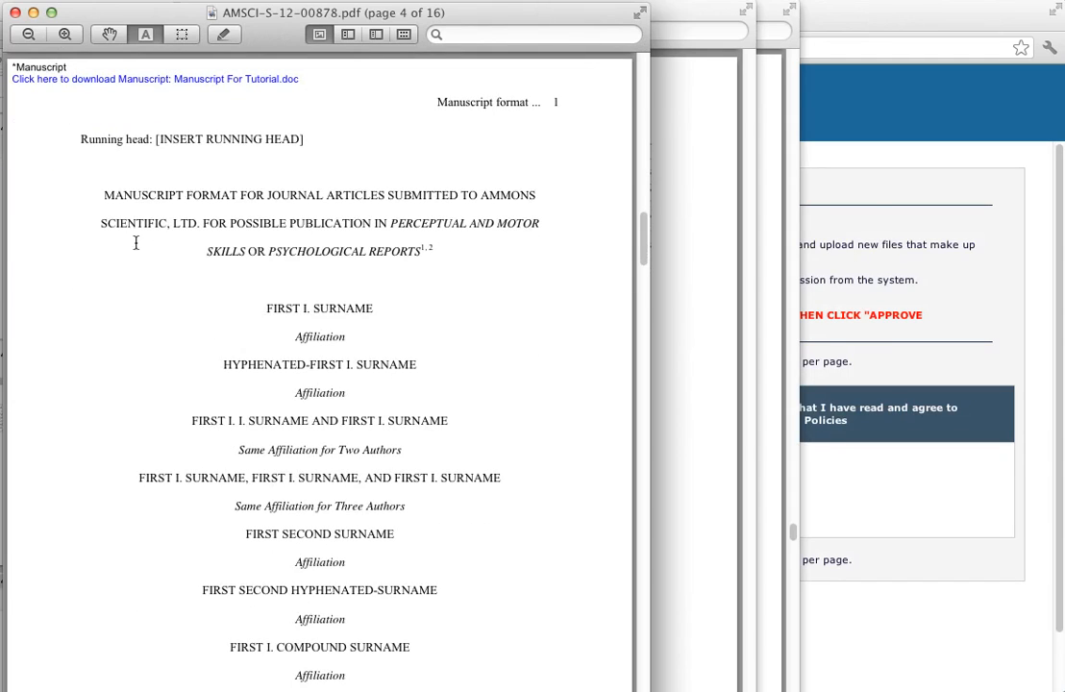
pyautogui.scroll(-13, 408, 368)
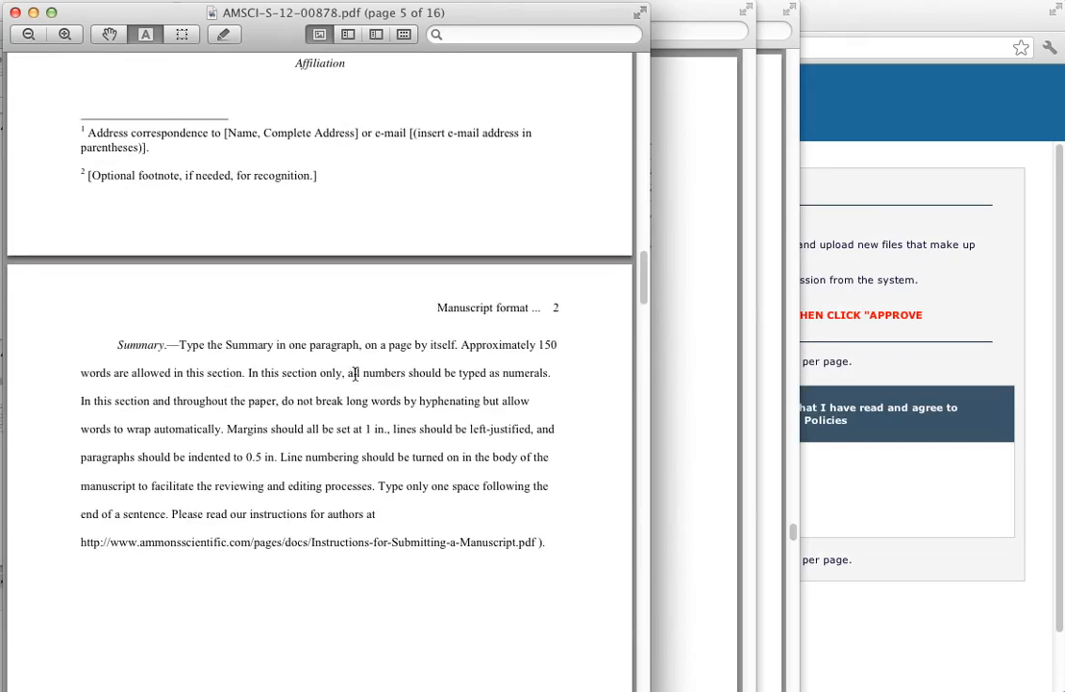
pyautogui.scroll(-15, 354, 381)
pyautogui.scroll(-6, 356, 375)
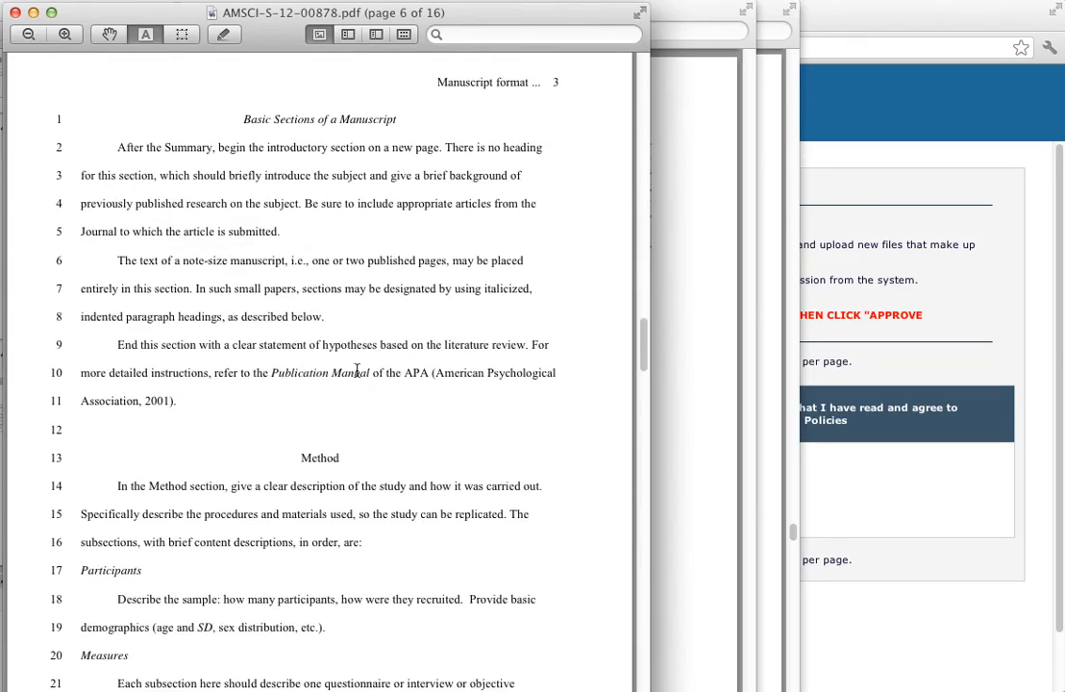
pyautogui.moveTo(643, 346); pyautogui.dragTo(657, 423)
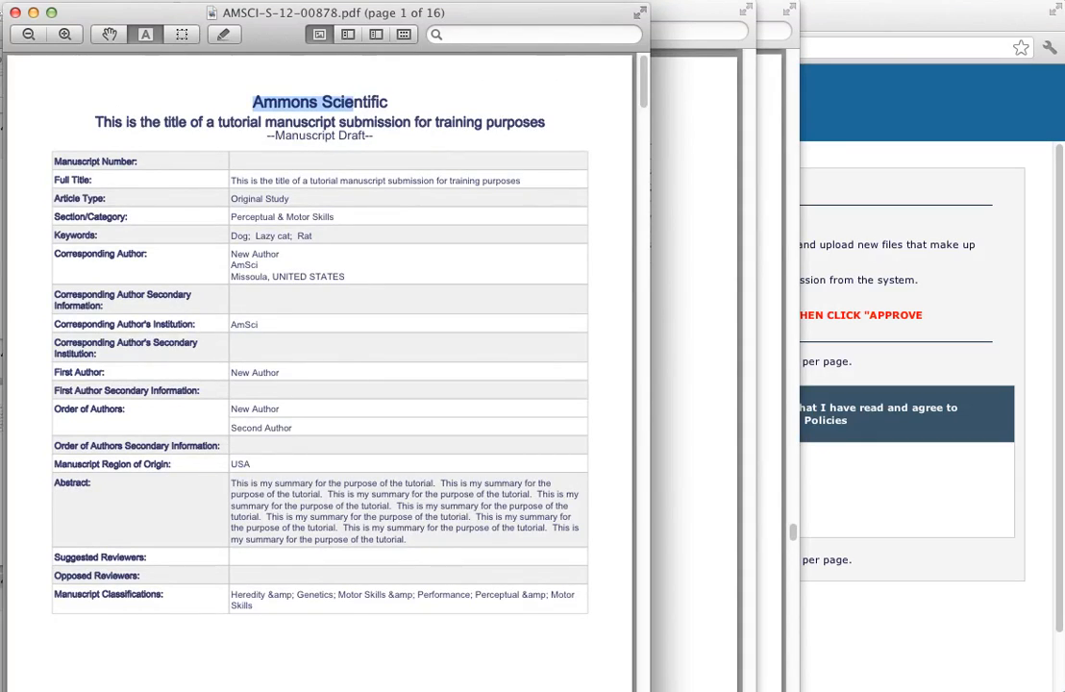
# Close the PDF, approve the tutorial manuscript, and request a waiver of the 35.00 USD fee
pyautogui.click(15, 12)
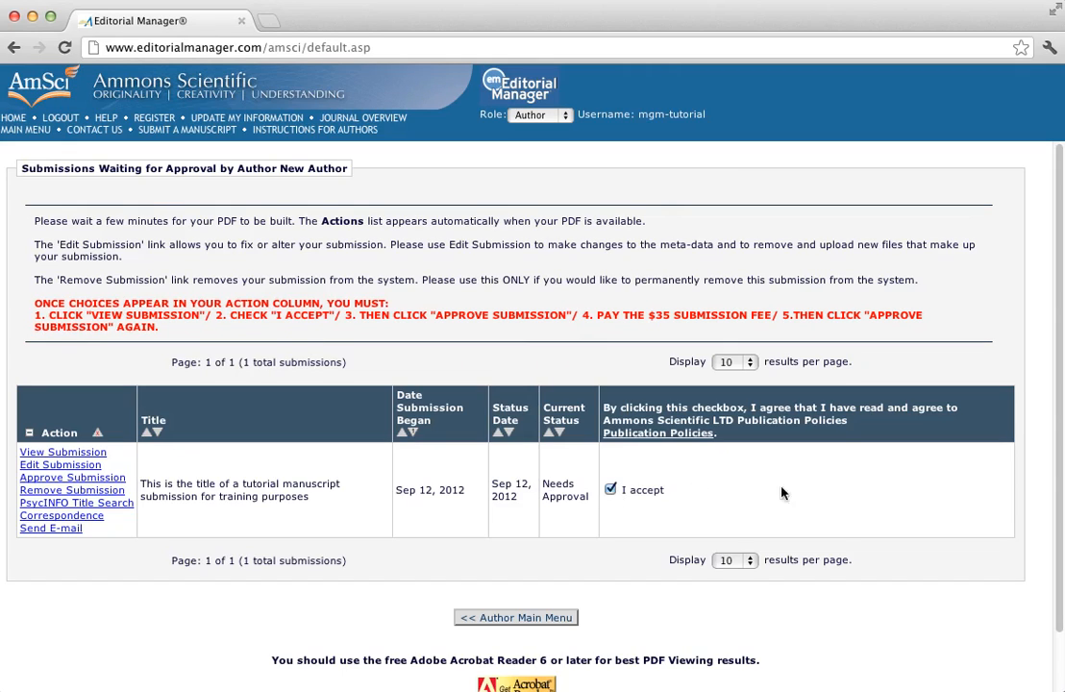
pyautogui.click(46, 477)
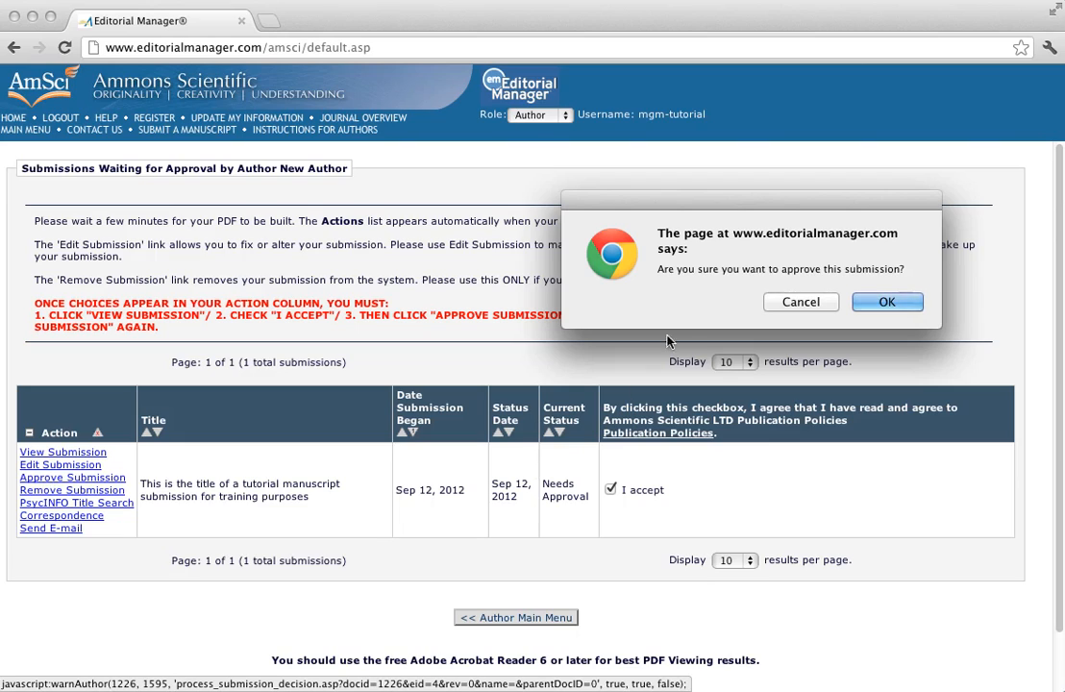
pyautogui.click(901, 304)
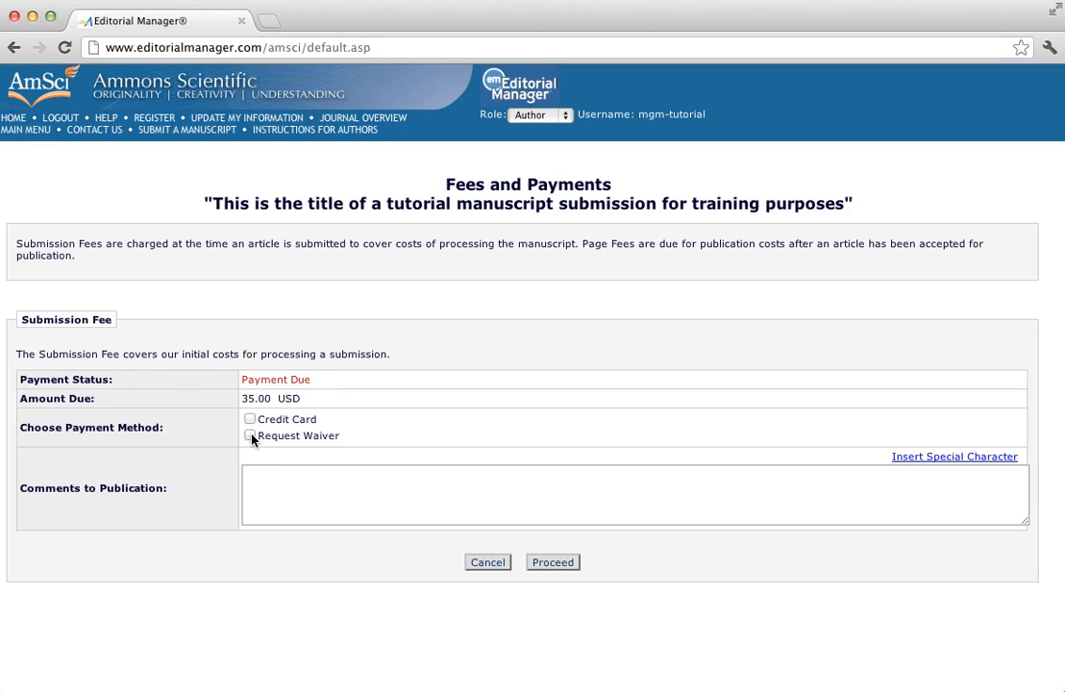
pyautogui.click(553, 566)
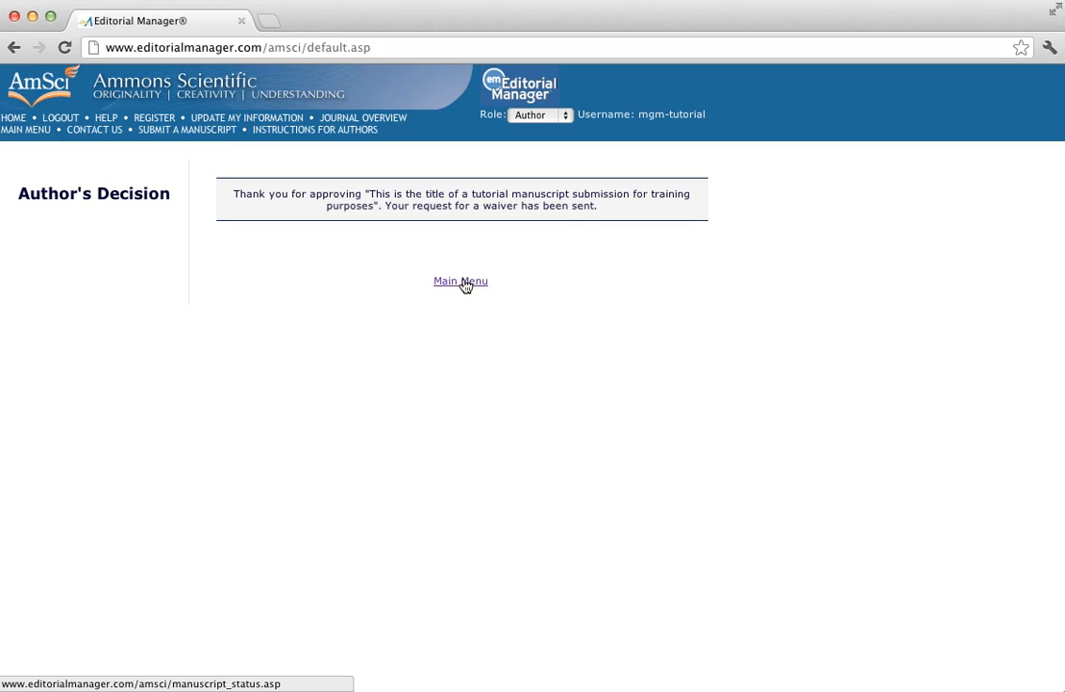
# Permanently delete the incomplete submission 'This is the full title of my paper.', leaving 0 incomplete
pyautogui.click(466, 283)
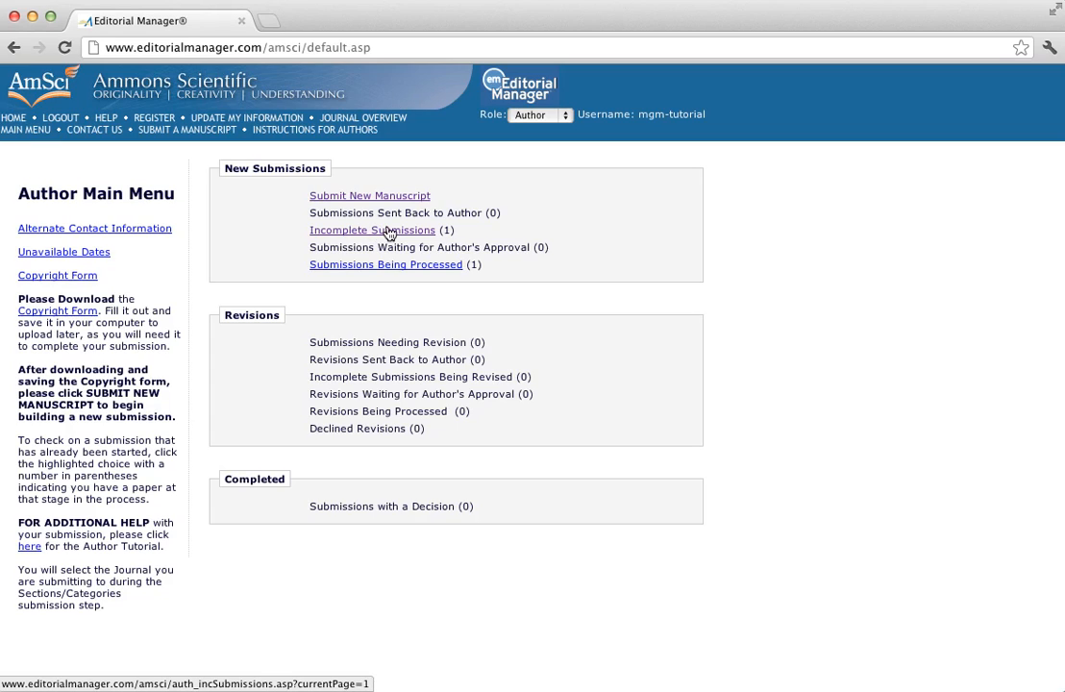
pyautogui.click(389, 234)
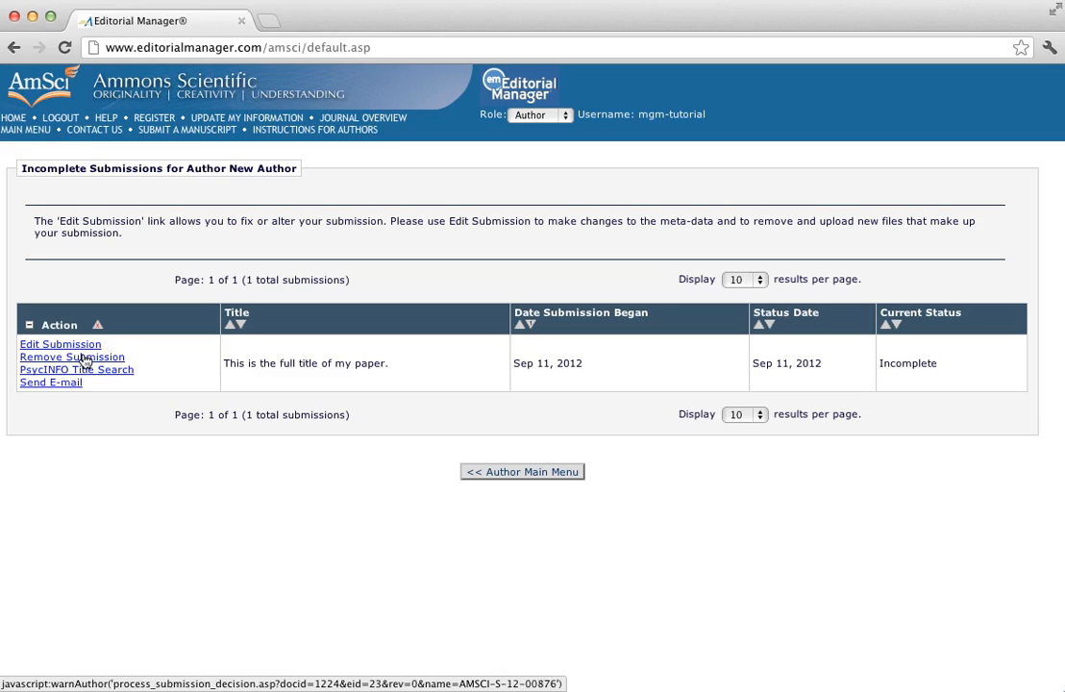
pyautogui.click(85, 358)
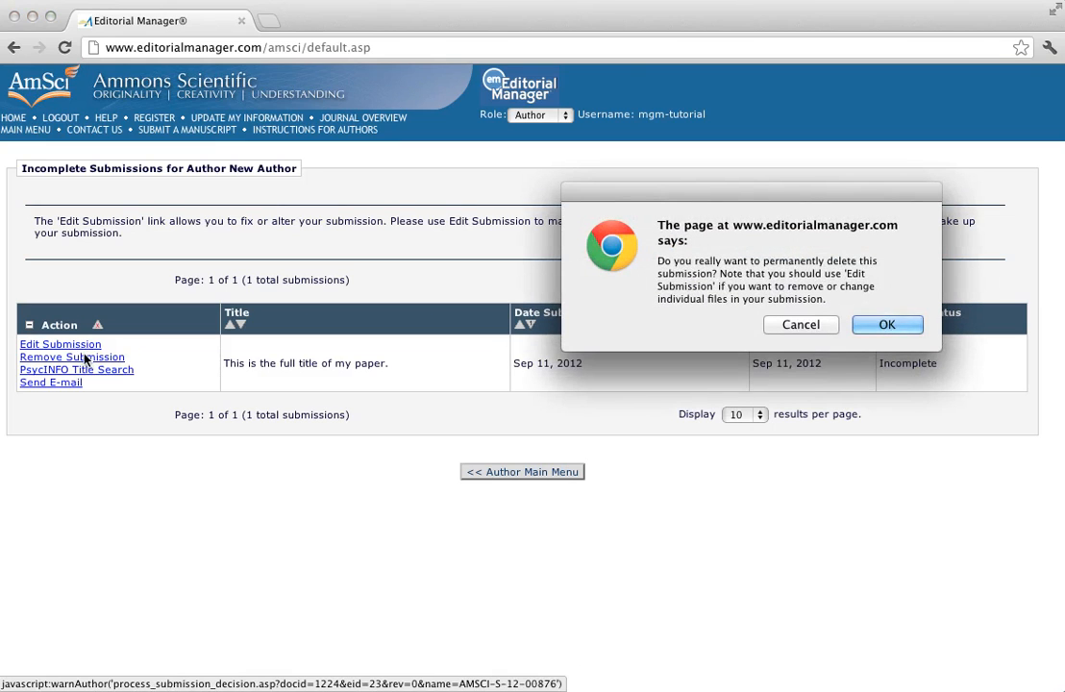
pyautogui.click(908, 326)
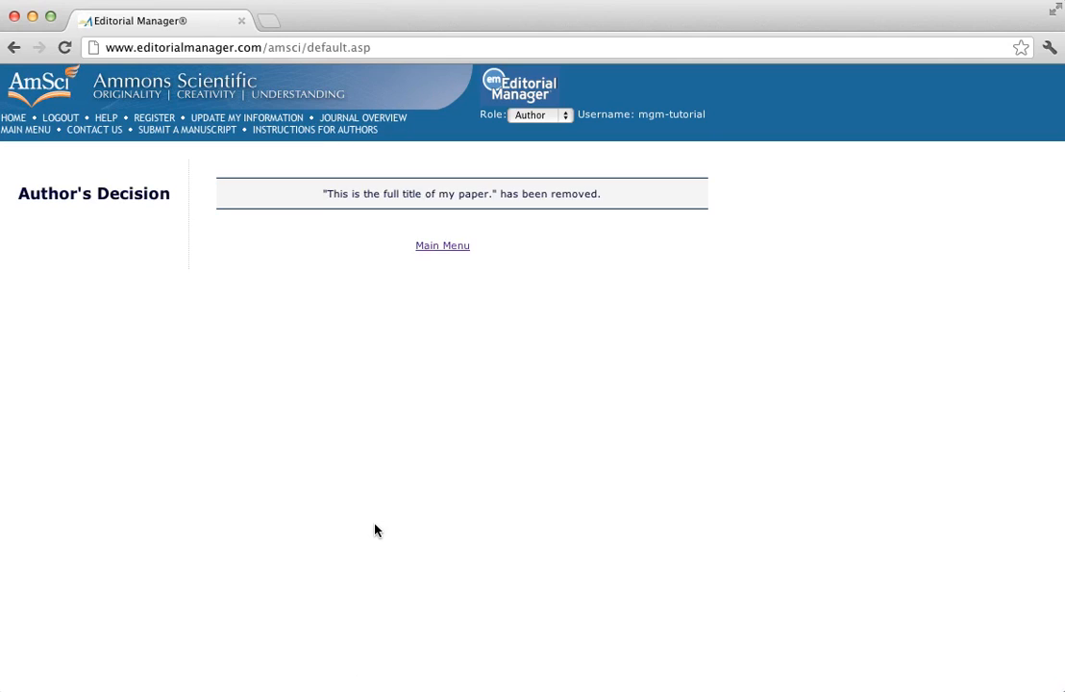
pyautogui.click(441, 247)
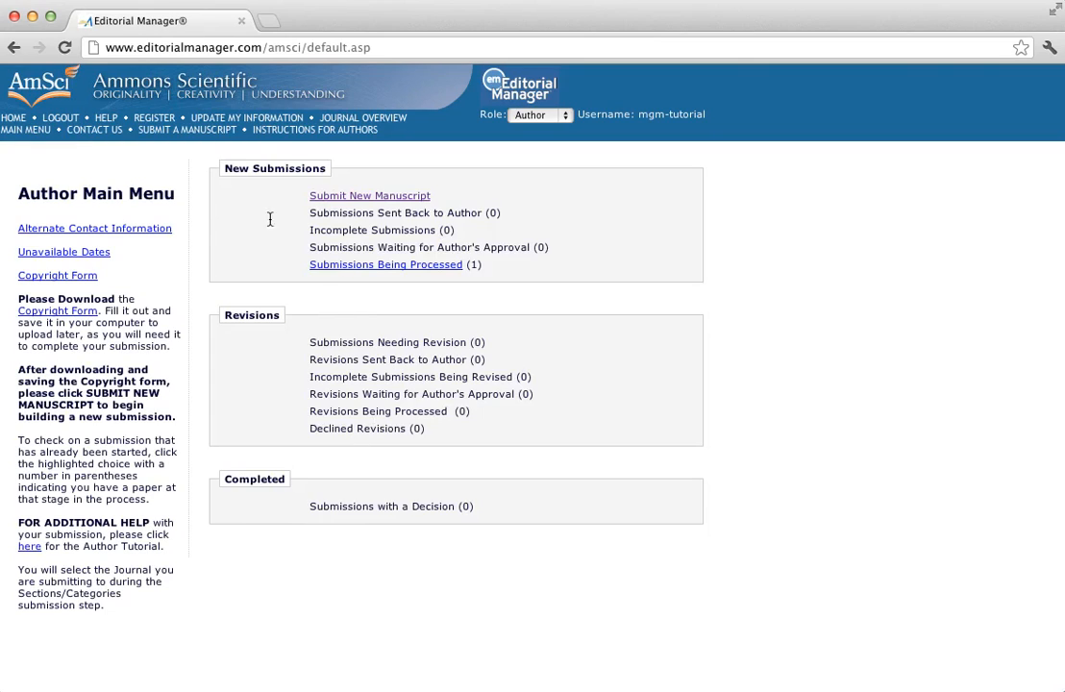
pyautogui.click(399, 265)
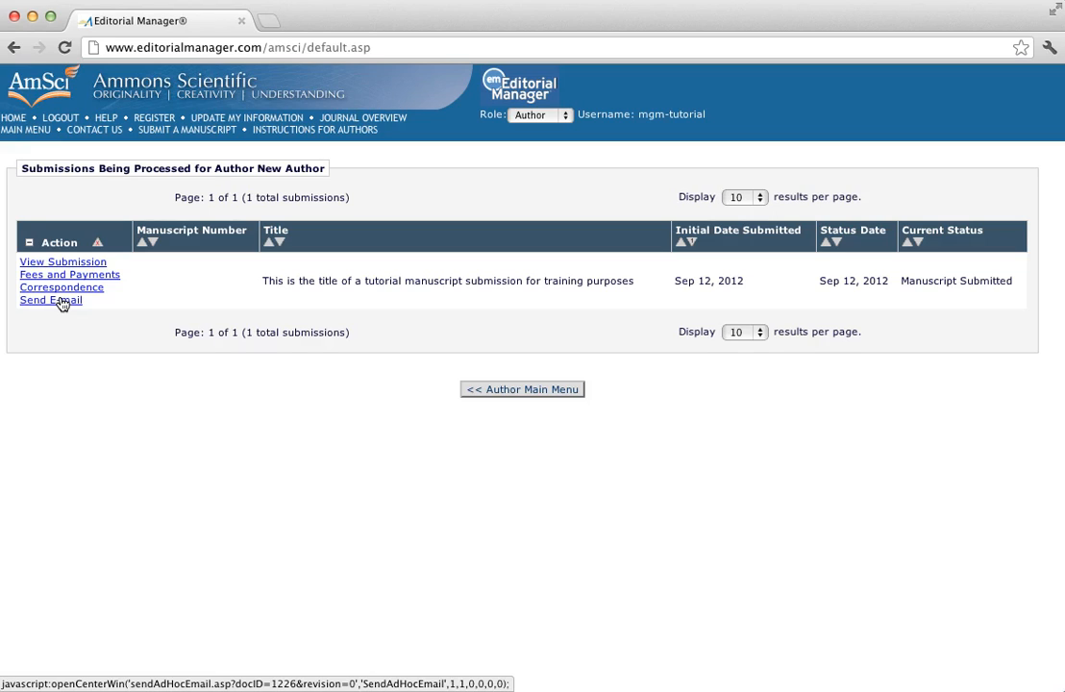
pyautogui.click(534, 394)
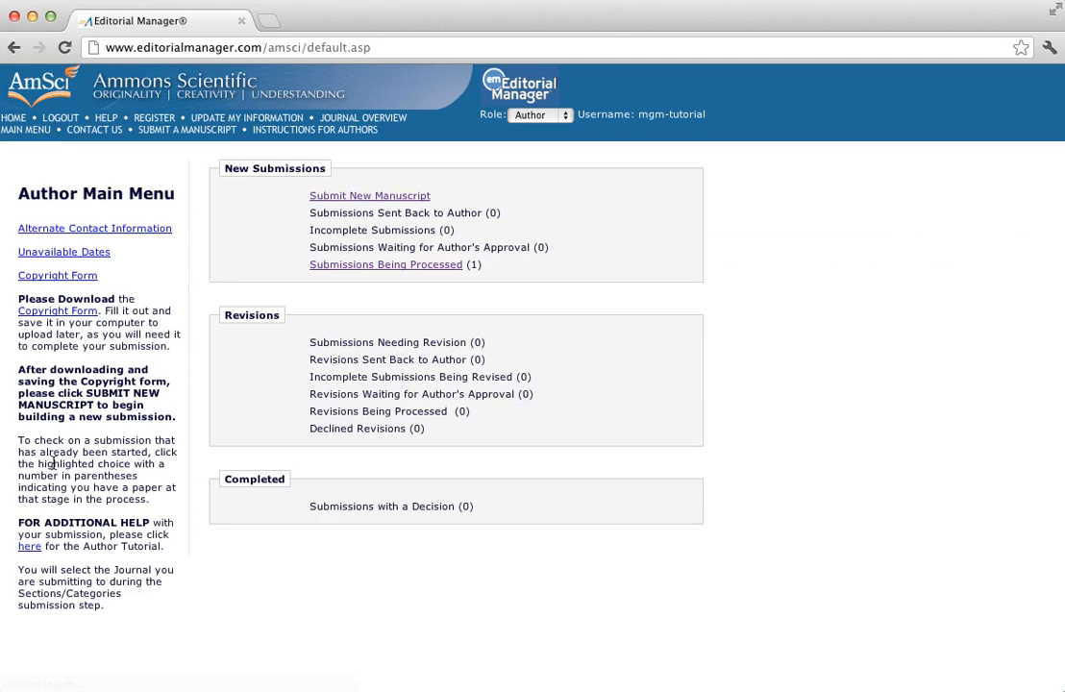